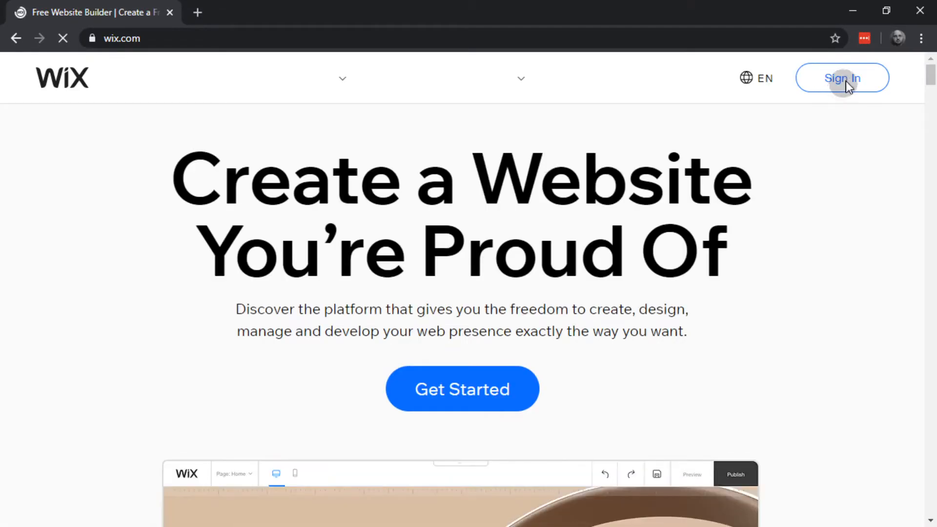
Sign in to Wix with the account email and password to reach the nbcmhf dashboard
click(848, 80)
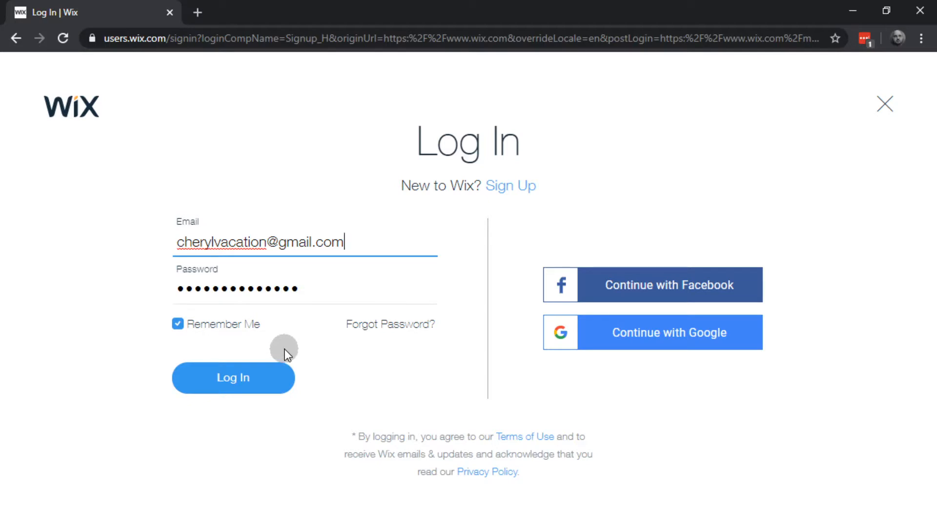
click(256, 375)
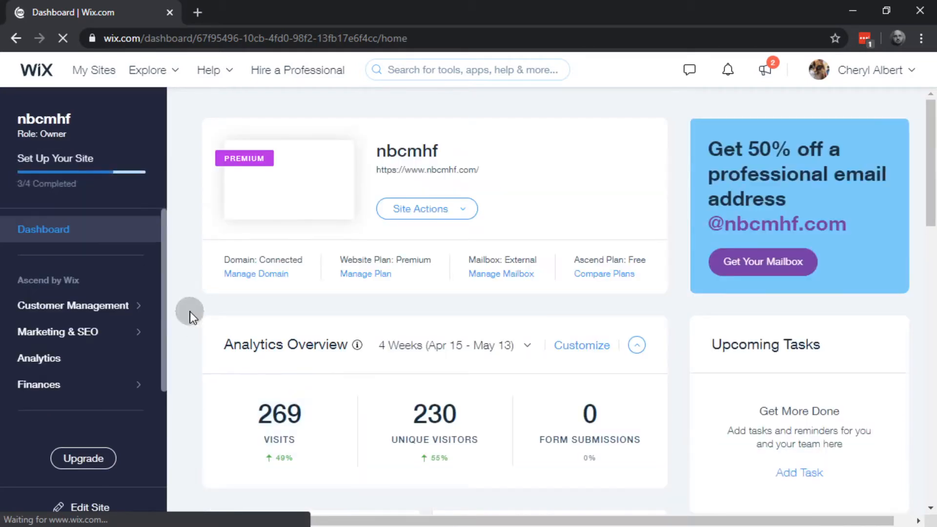
Launch the nbcmhf site in the Wix Editor via Site Actions > Edit Site
click(189, 311)
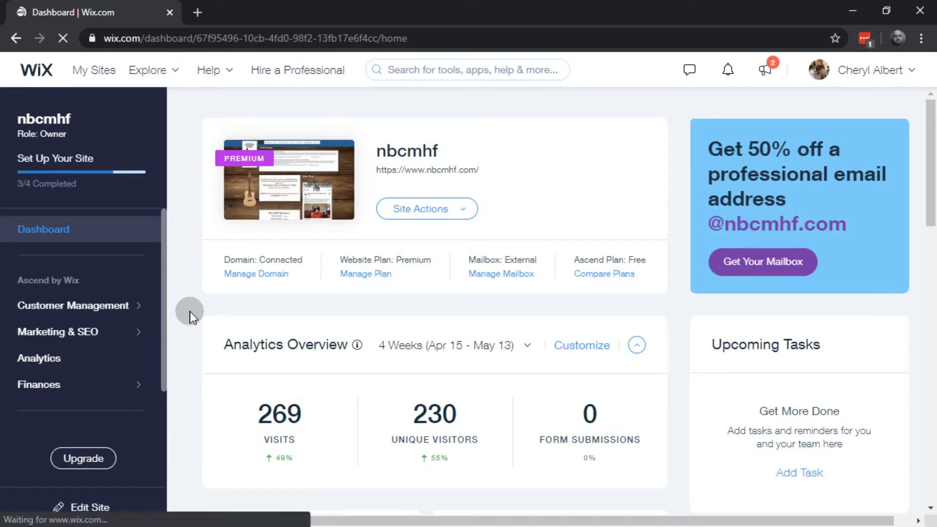
click(96, 71)
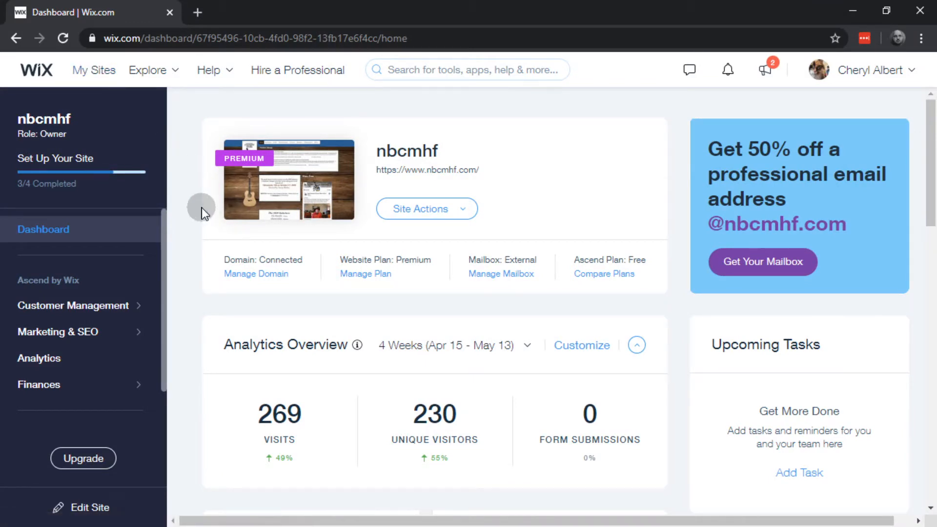
click(460, 215)
click(417, 244)
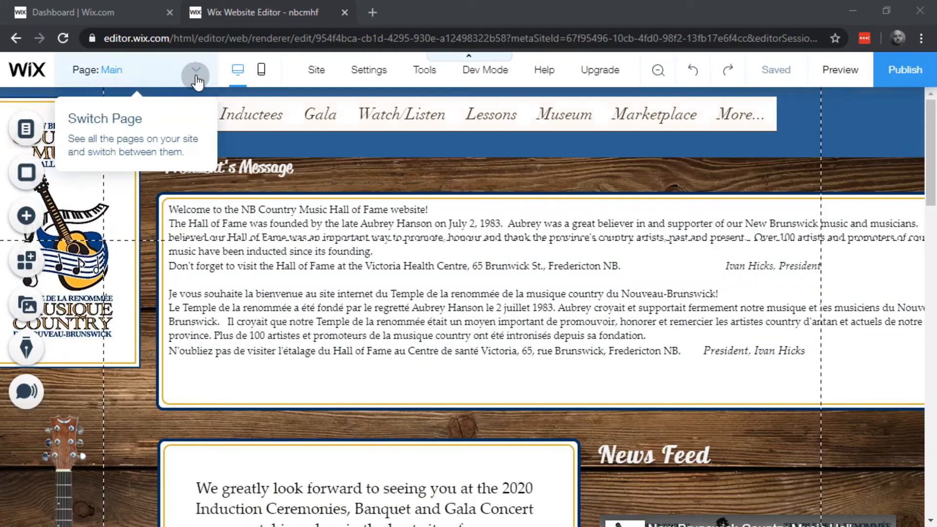
Pick Watch/Listen from the editor's page list to display that page
click(196, 72)
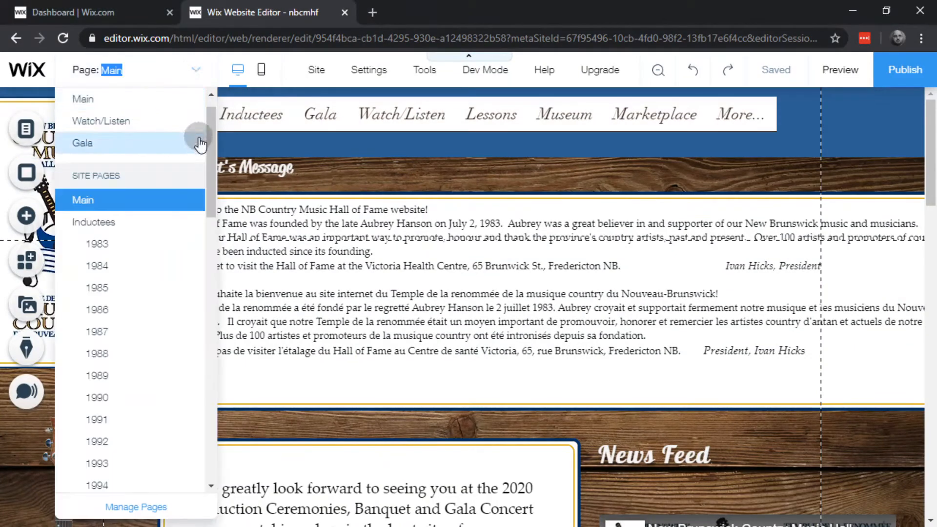
drag(212, 141, 195, 371)
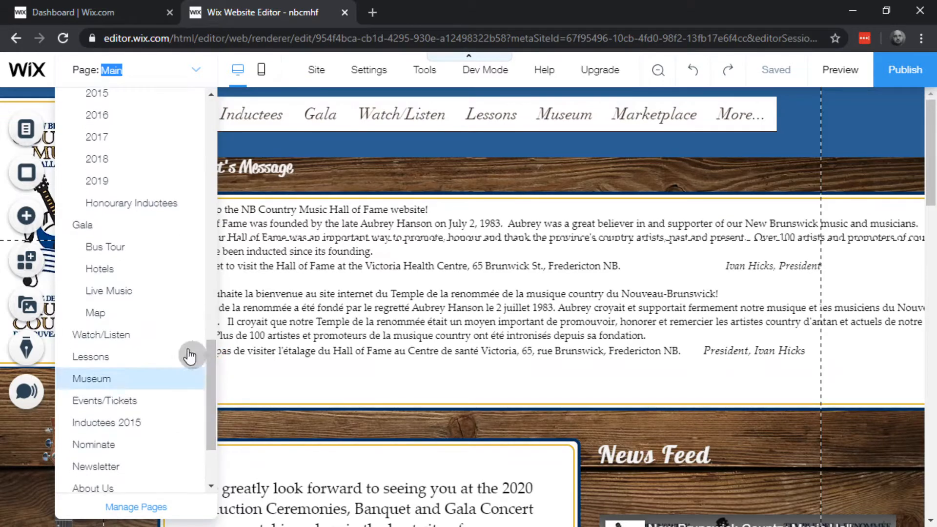
click(133, 336)
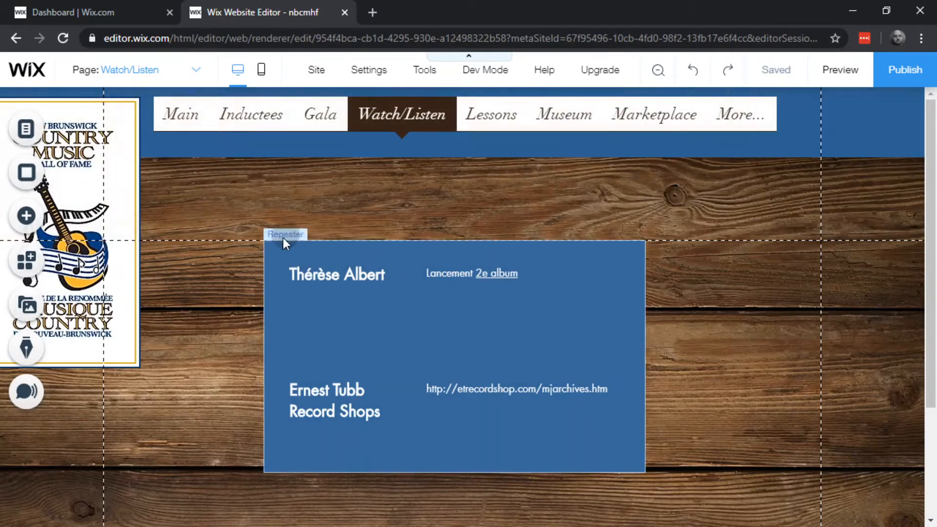
click(300, 254)
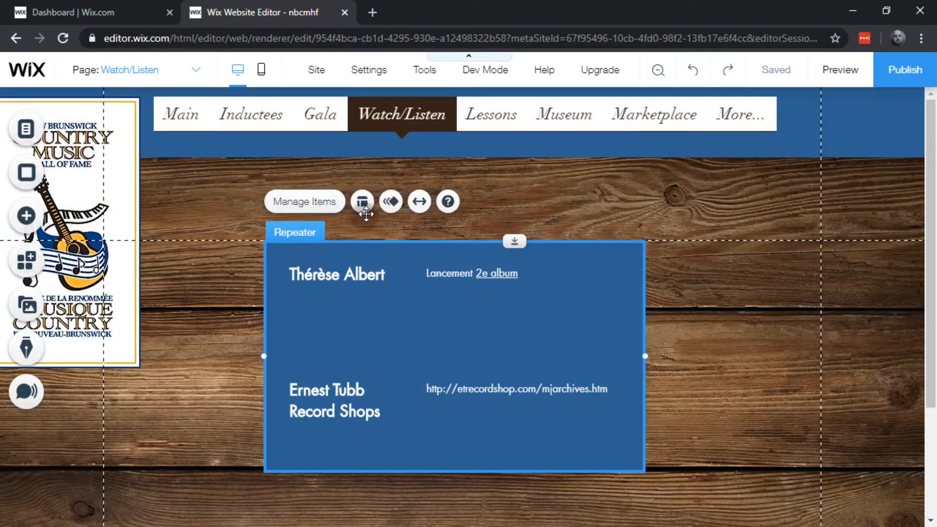
click(321, 207)
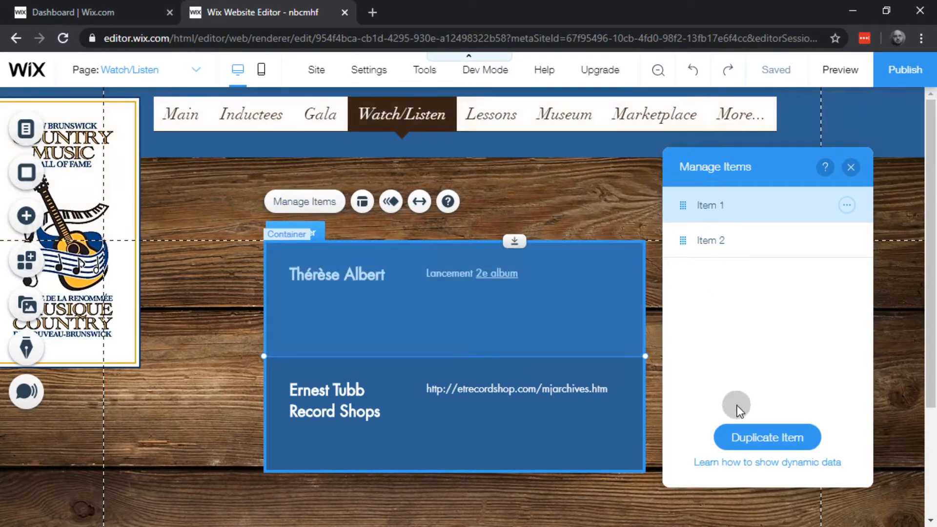
click(769, 441)
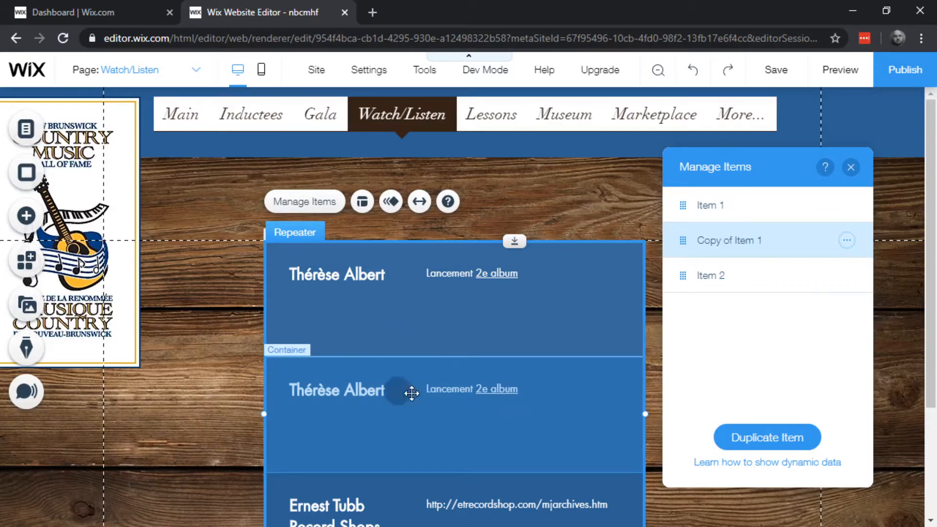
click(684, 240)
drag(685, 240, 683, 309)
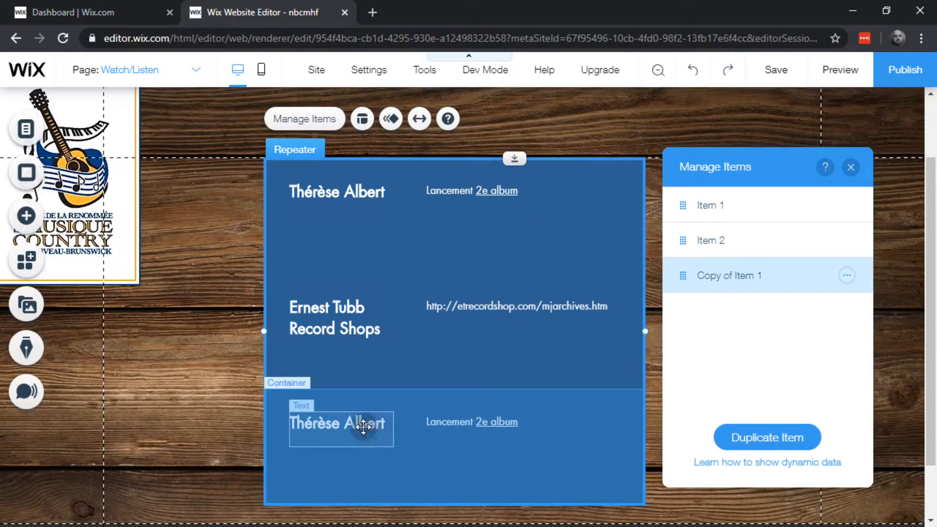
click(344, 424)
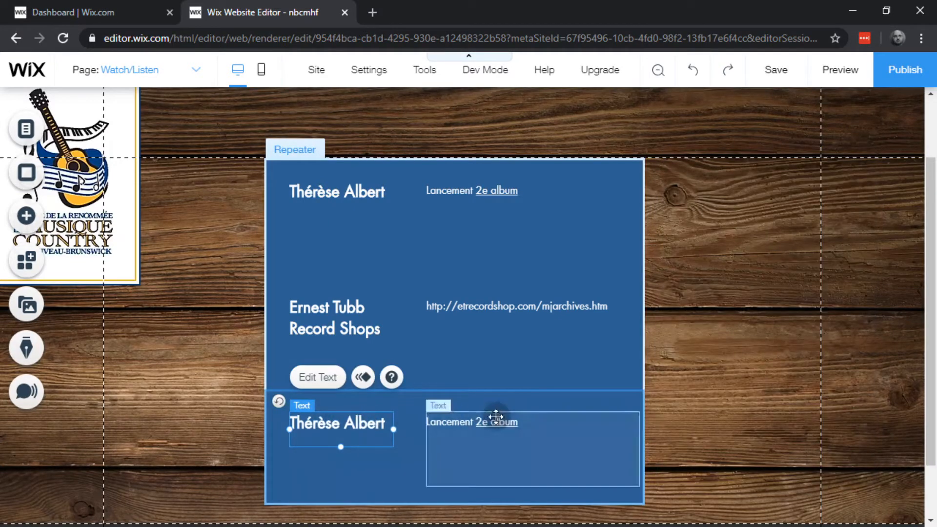
click(435, 424)
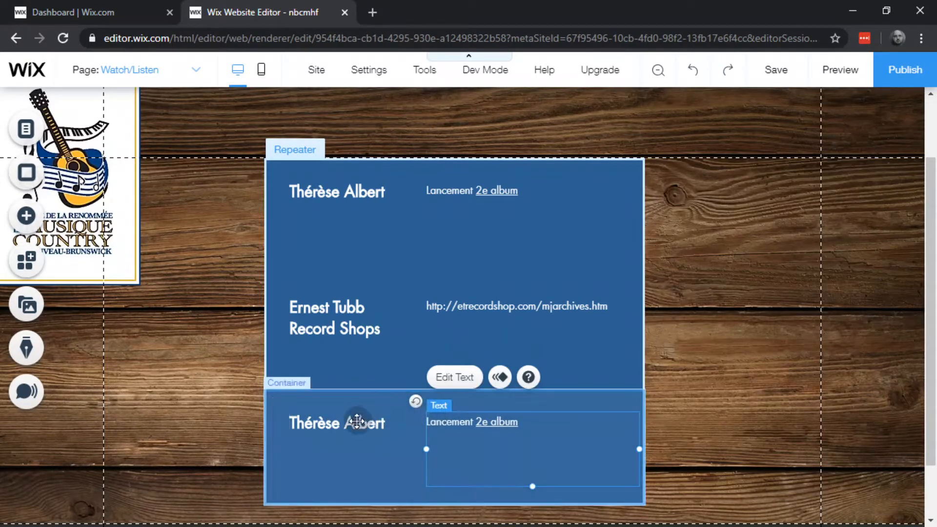
double_click(344, 424)
key(ctrl+c)
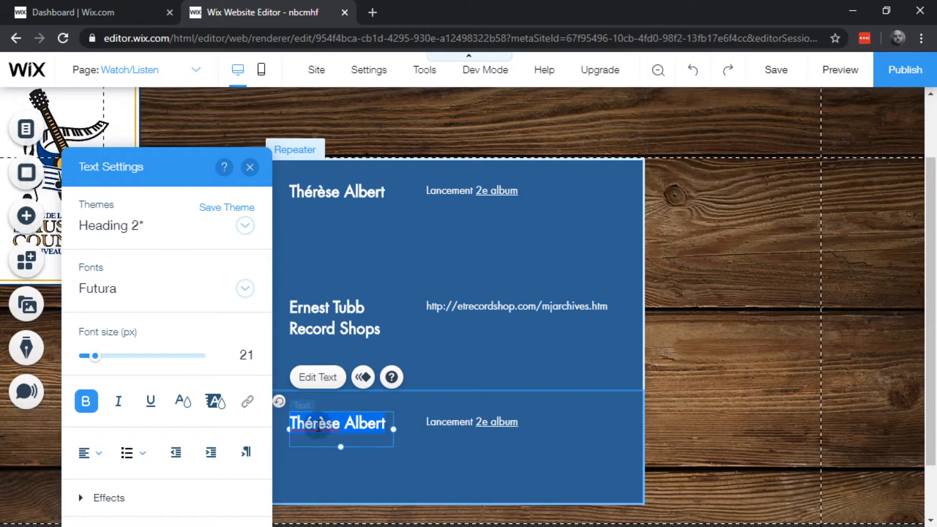
key(alt+Tab)
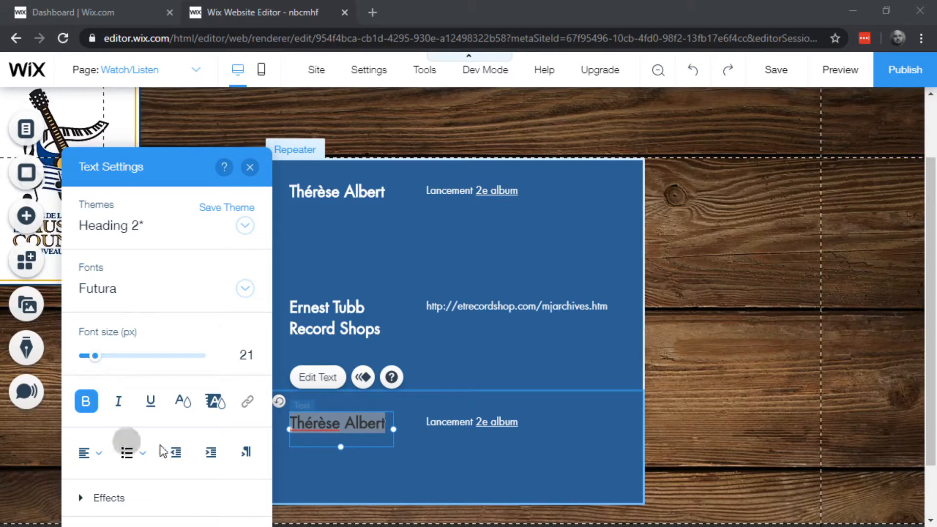
key(ctrl)
click(346, 423)
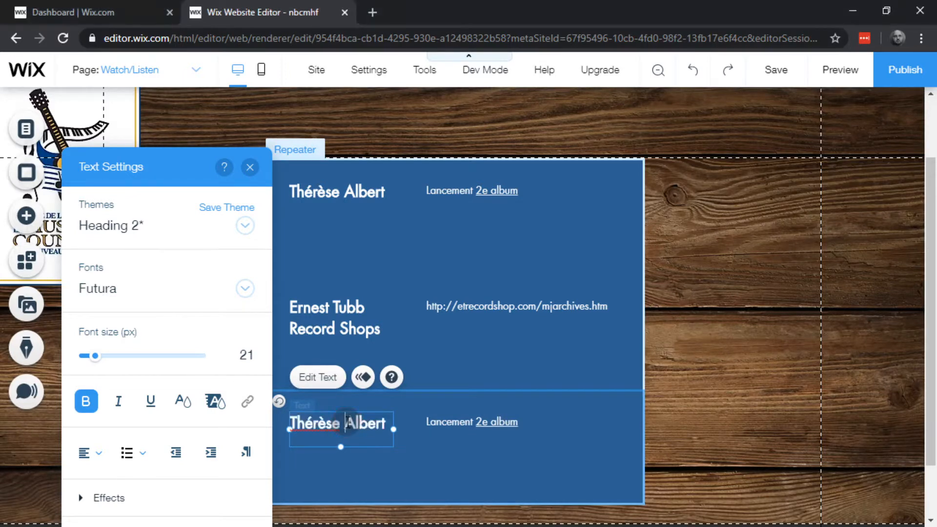
key(ctrl)
key(ctrl+v)
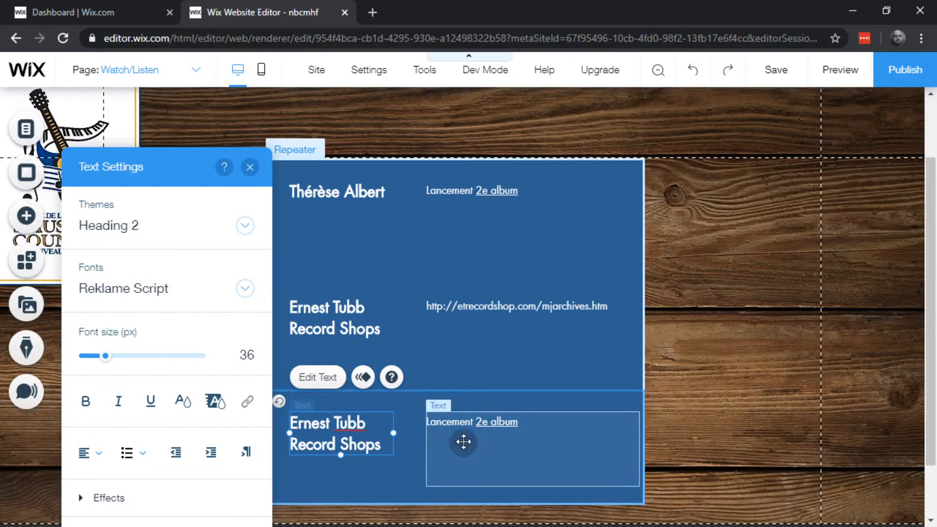
click(453, 422)
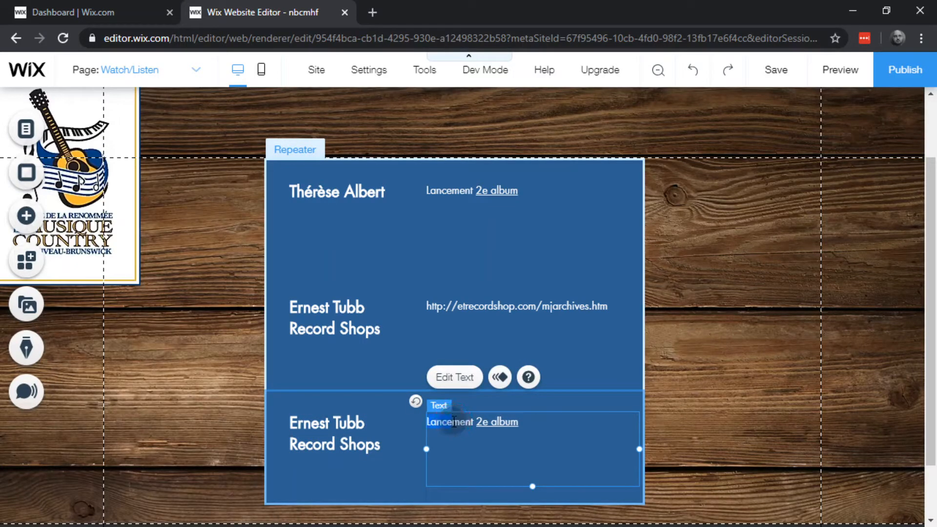
double_click(470, 423)
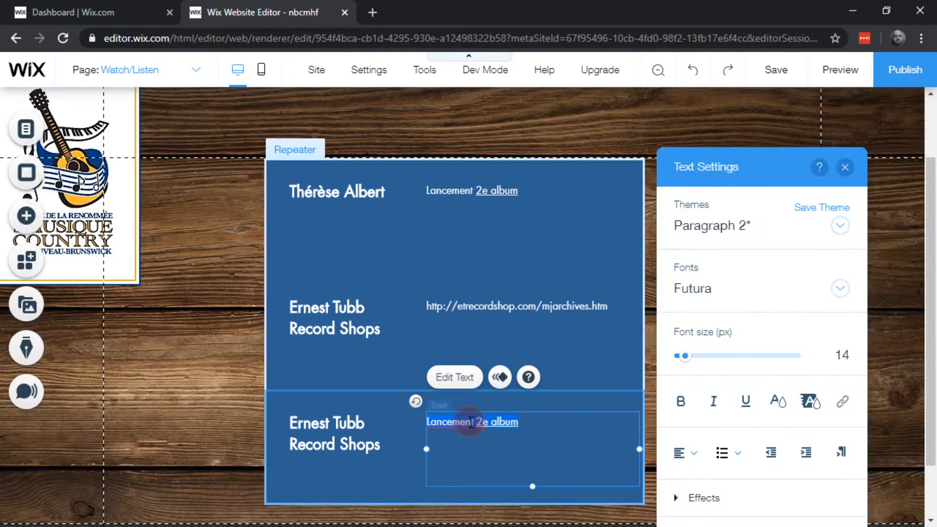
key(alt+Tab)
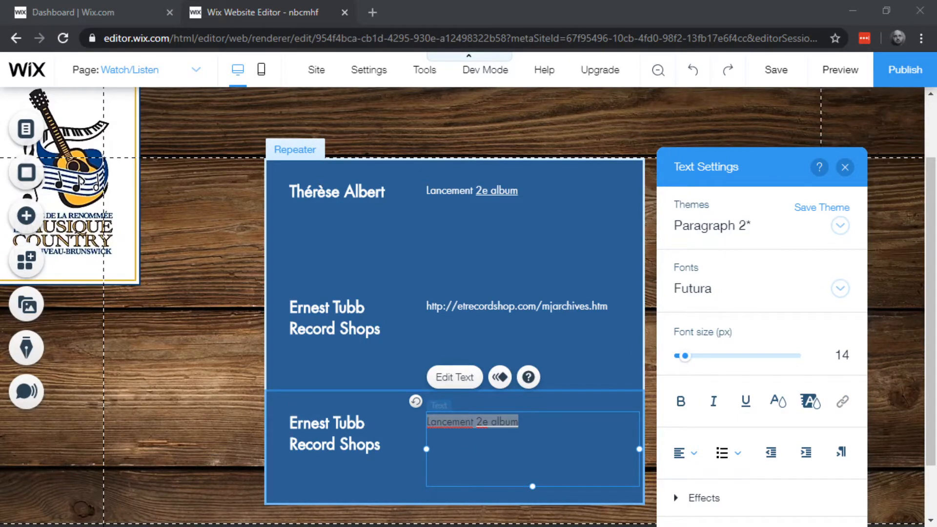
key(alt+Tab)
key(ctrl+v)
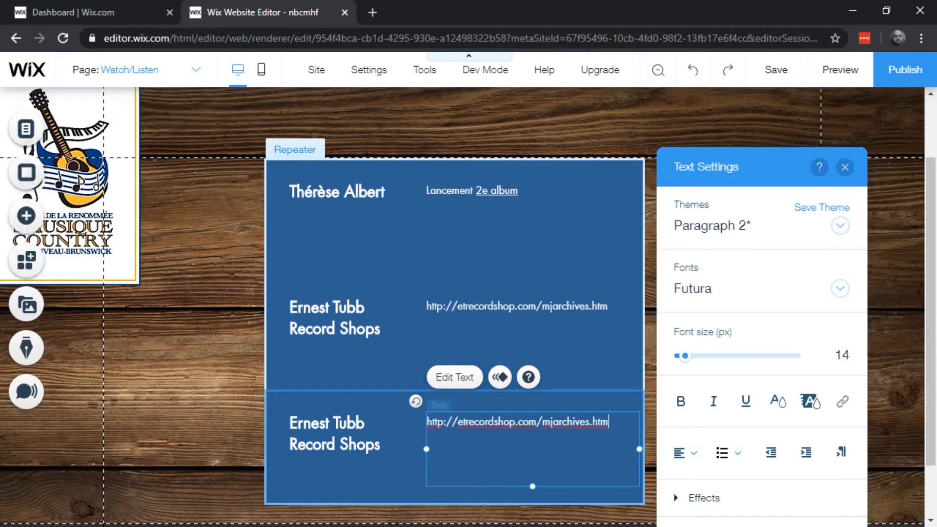
click(392, 416)
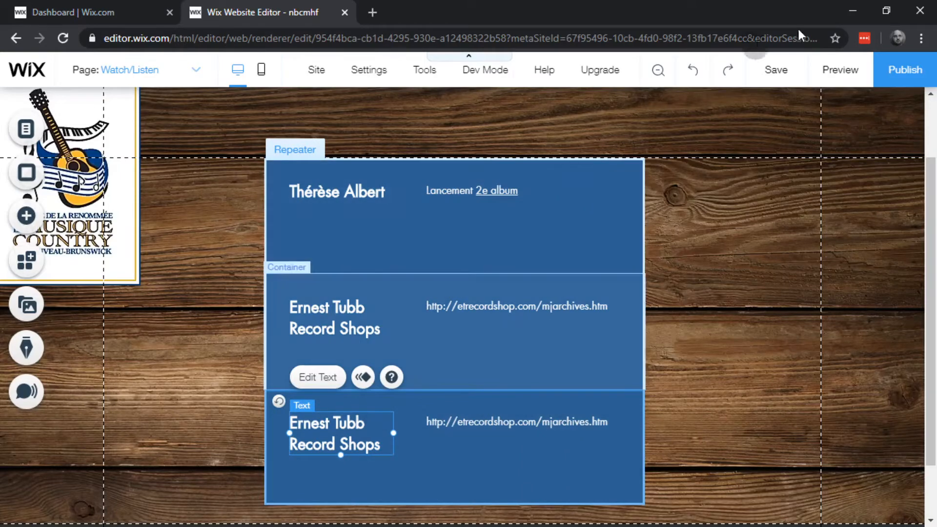
click(777, 76)
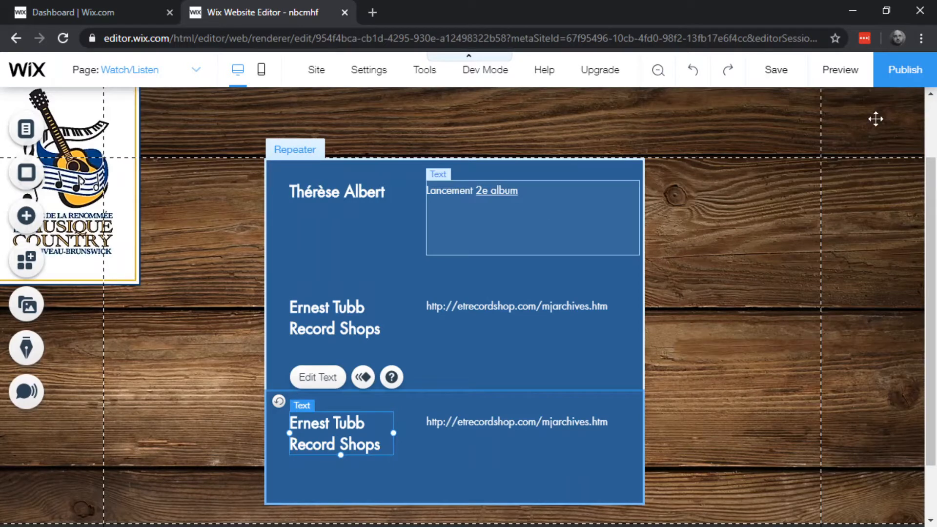
click(499, 242)
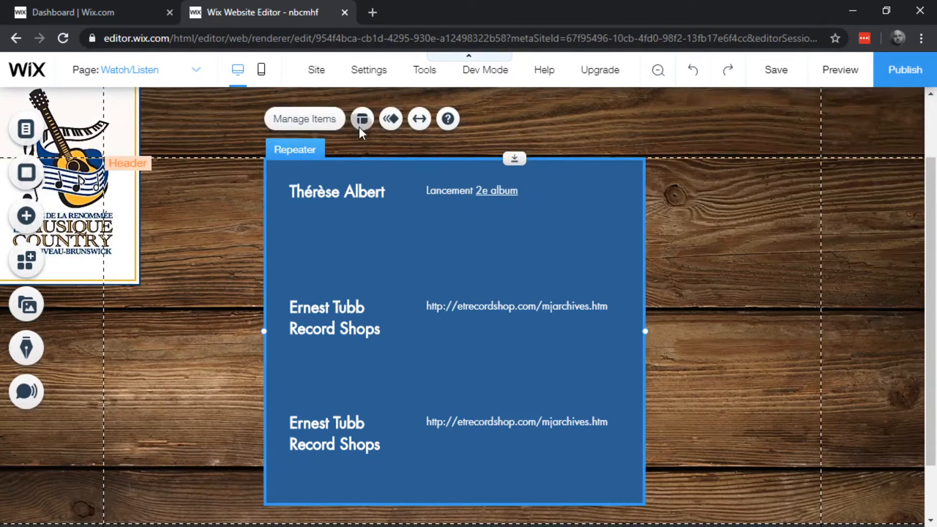
In Manage Items, duplicate the Thérèse Albert item and try moving the copy around
click(324, 119)
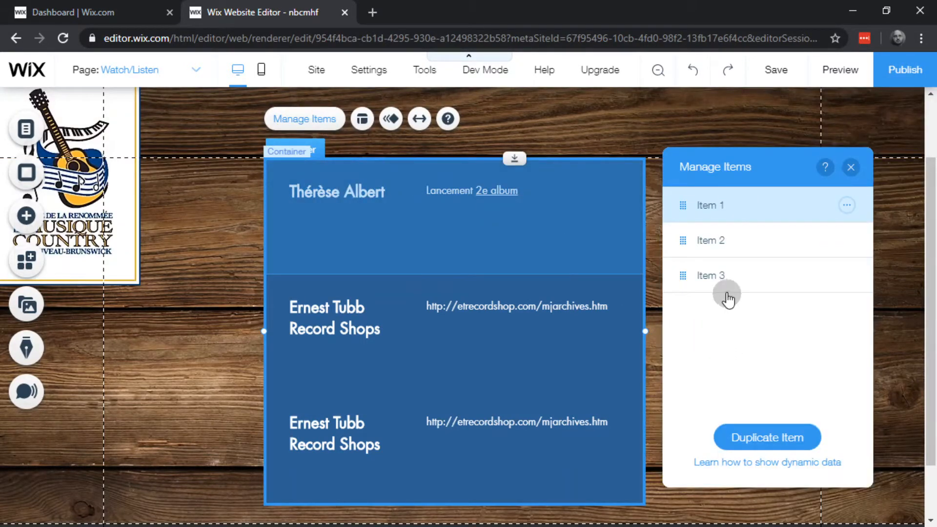
click(721, 286)
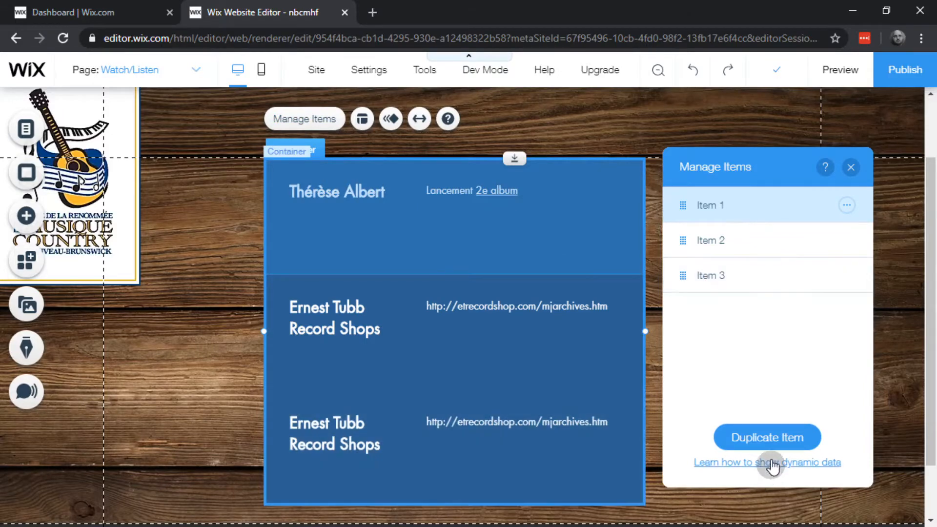
click(769, 437)
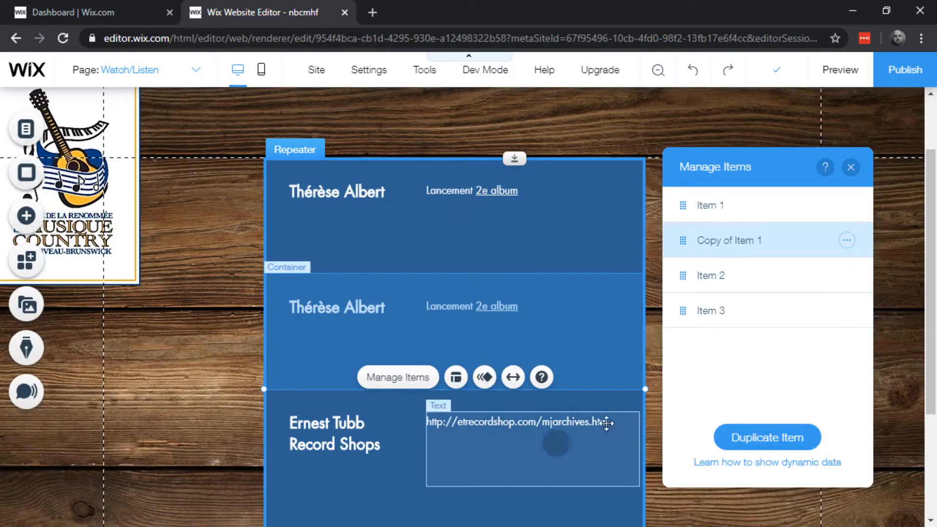
click(684, 239)
drag(683, 239, 692, 345)
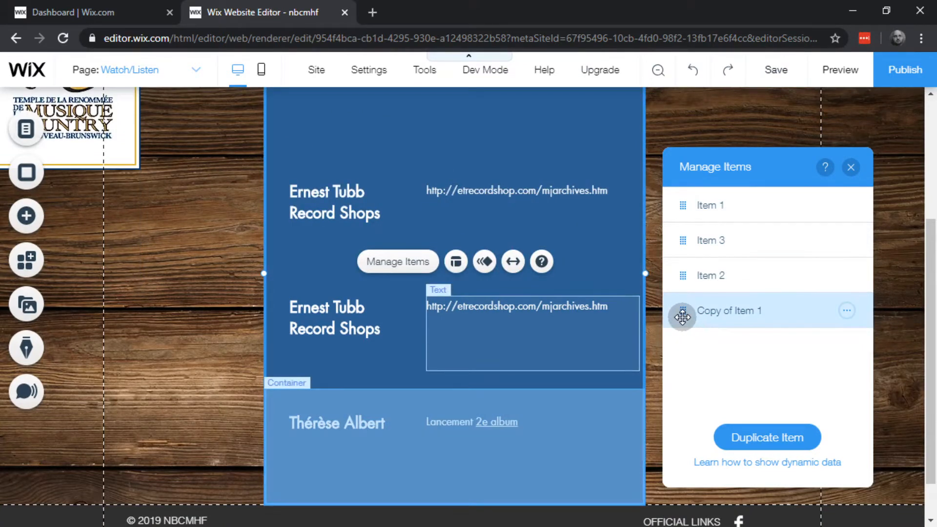
drag(682, 317, 688, 239)
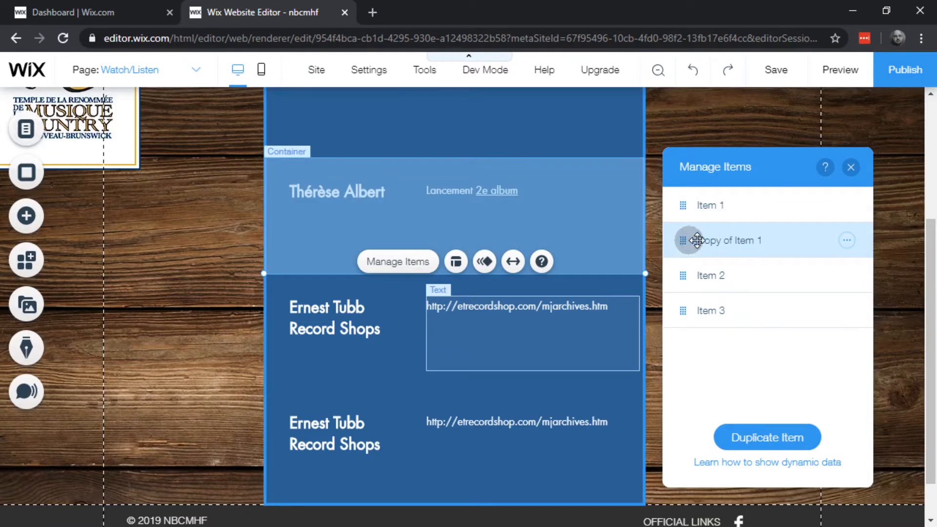
Delete the stray Thérèse Albert copy and duplicate the third Ernest Tubb item instead
click(847, 240)
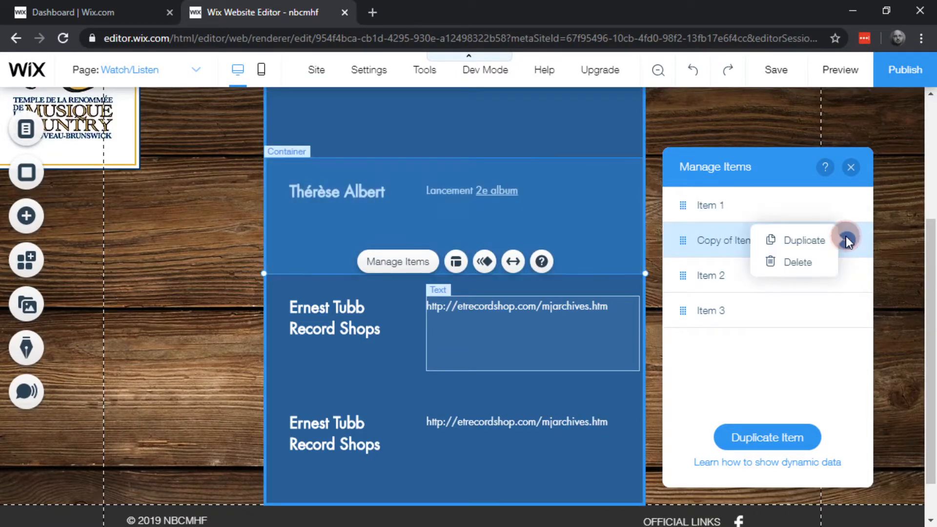
click(812, 263)
click(845, 274)
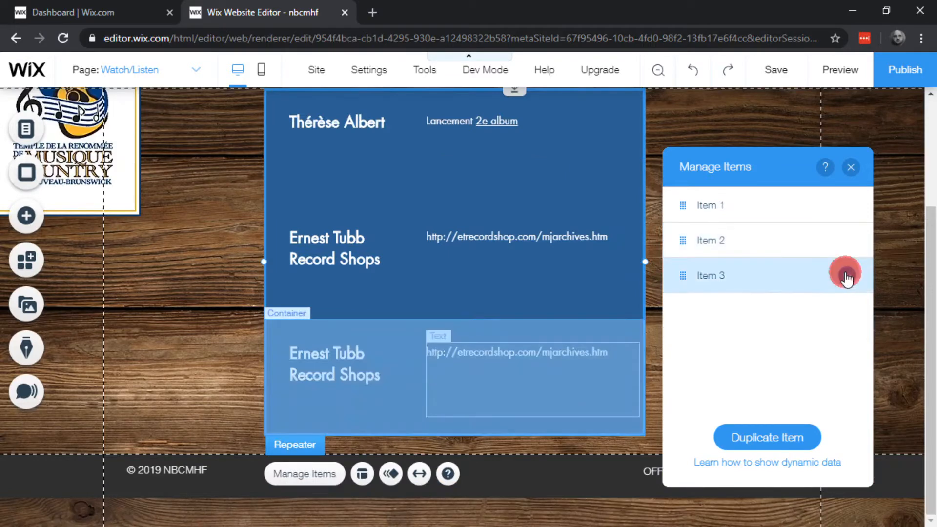
click(816, 277)
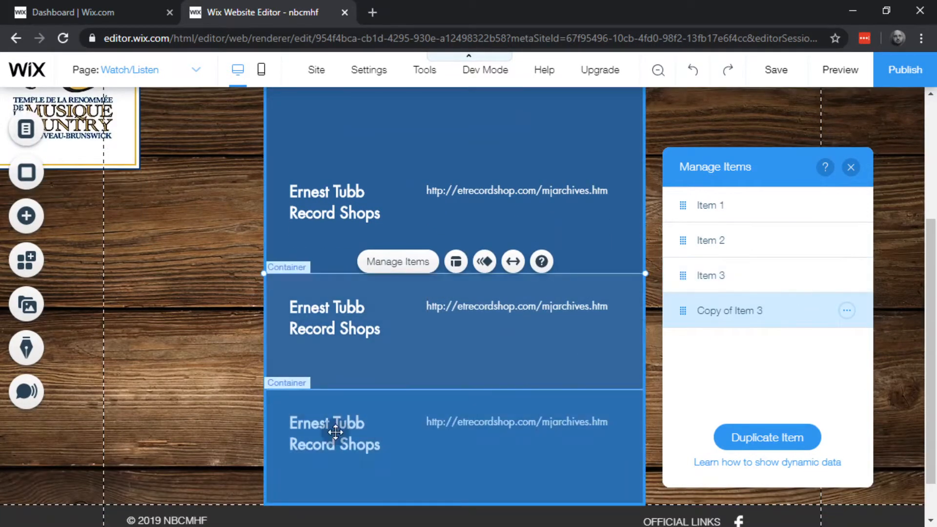
click(319, 433)
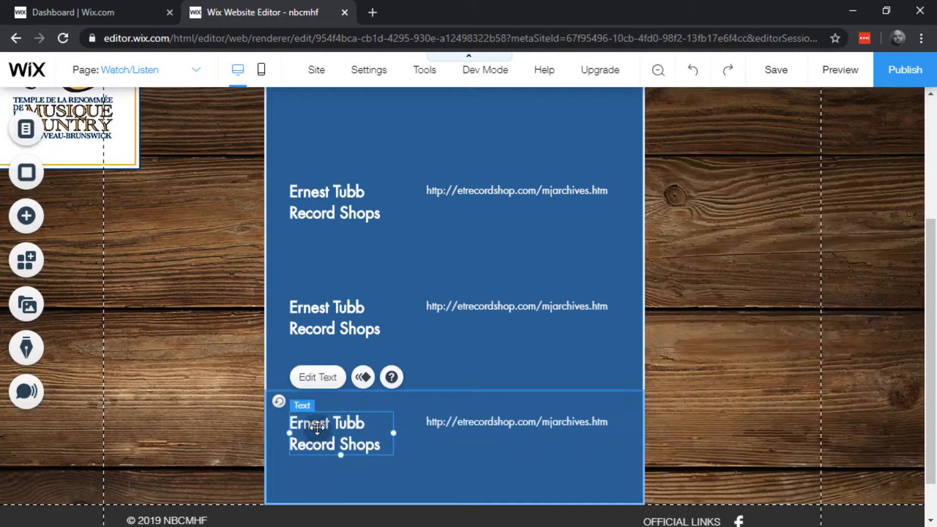
double_click(317, 427)
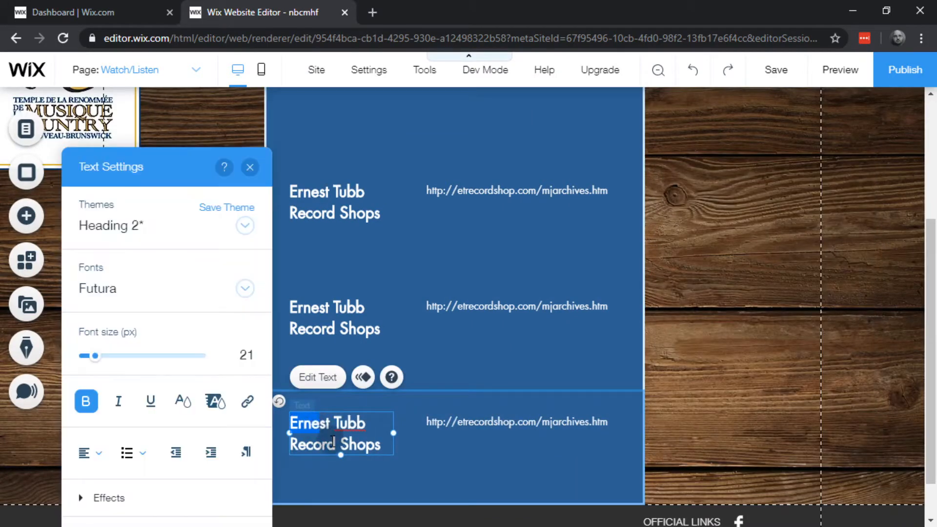
triple_click(332, 441)
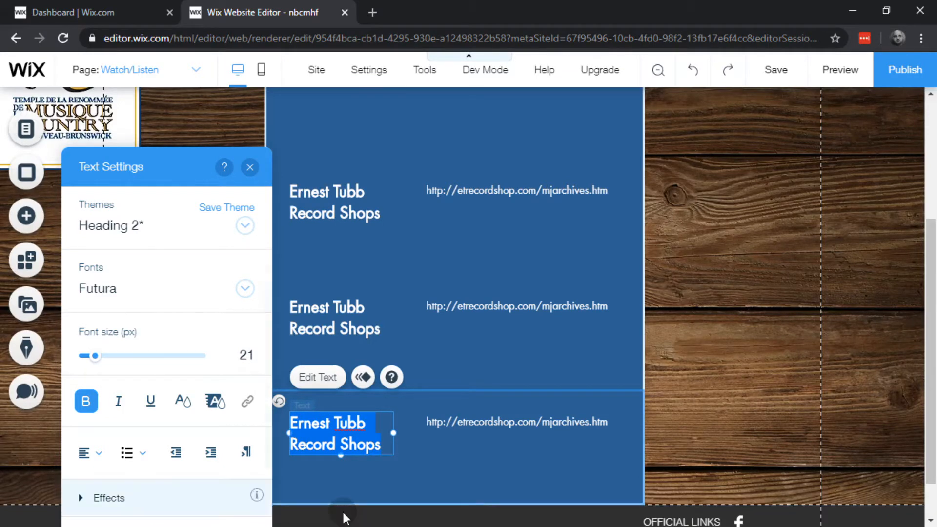
key(ctrl+v)
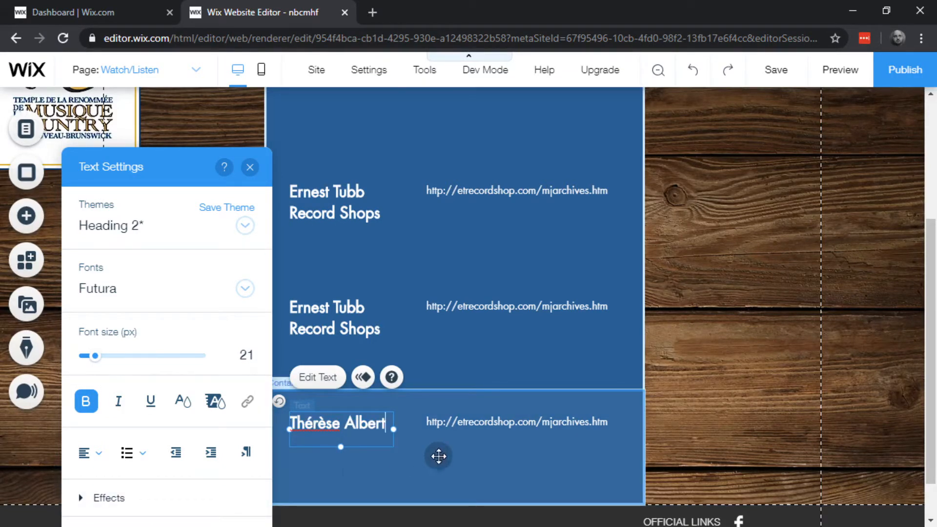
Replace the bottom item's URL caption with 'Lancement 2e album' and select the word album
click(452, 435)
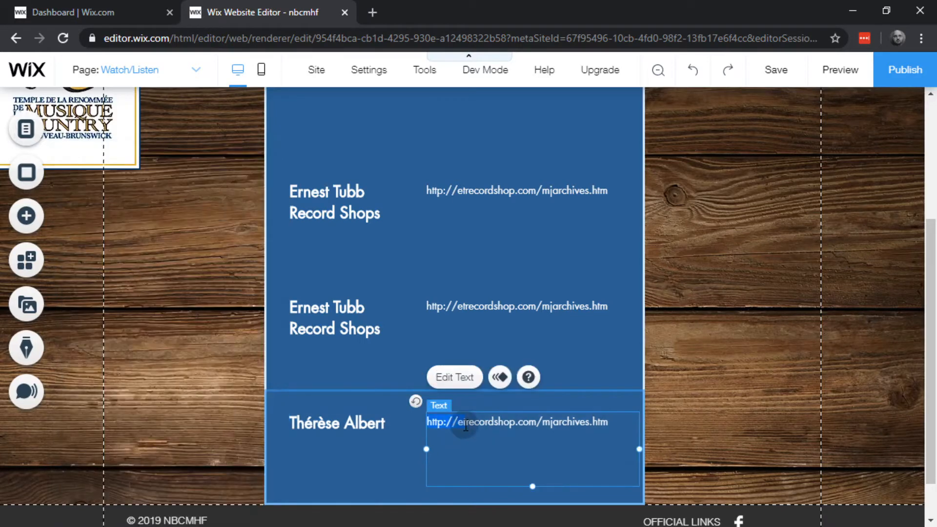
double_click(464, 424)
double_click(487, 421)
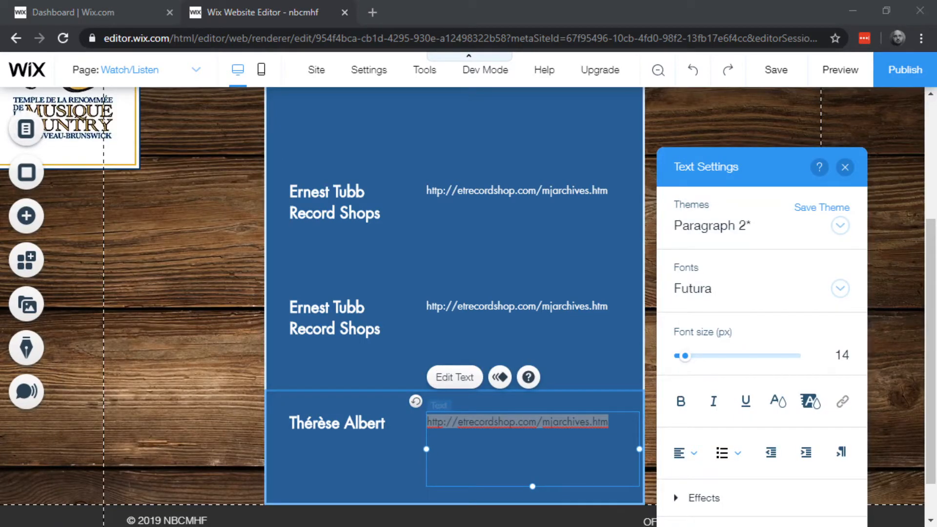
text(Lancement 2e album)
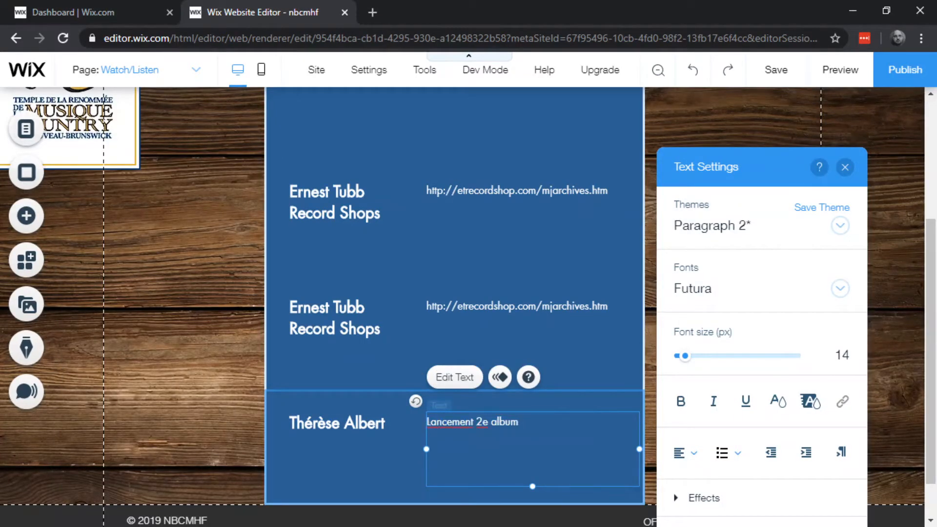
click(508, 423)
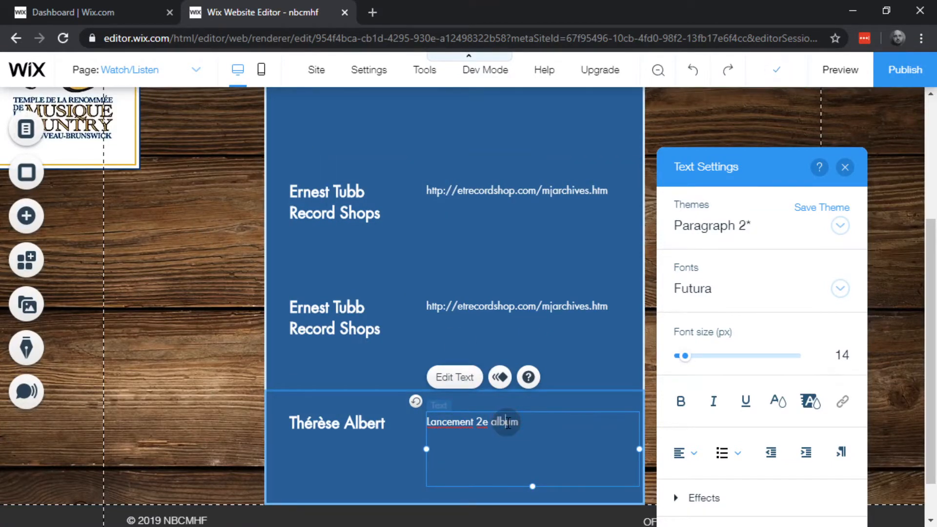
double_click(508, 423)
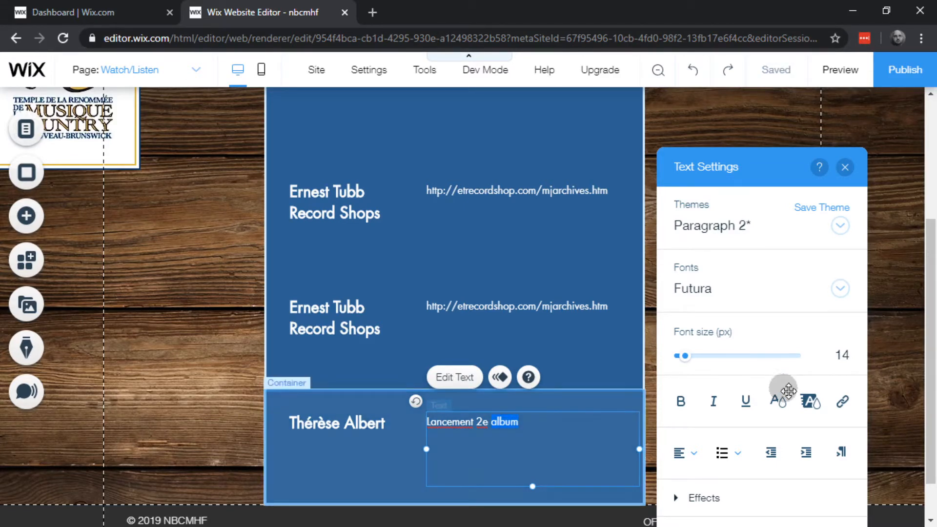
Link the word 'album' to the YouTube video web address, opening in a new window
click(842, 404)
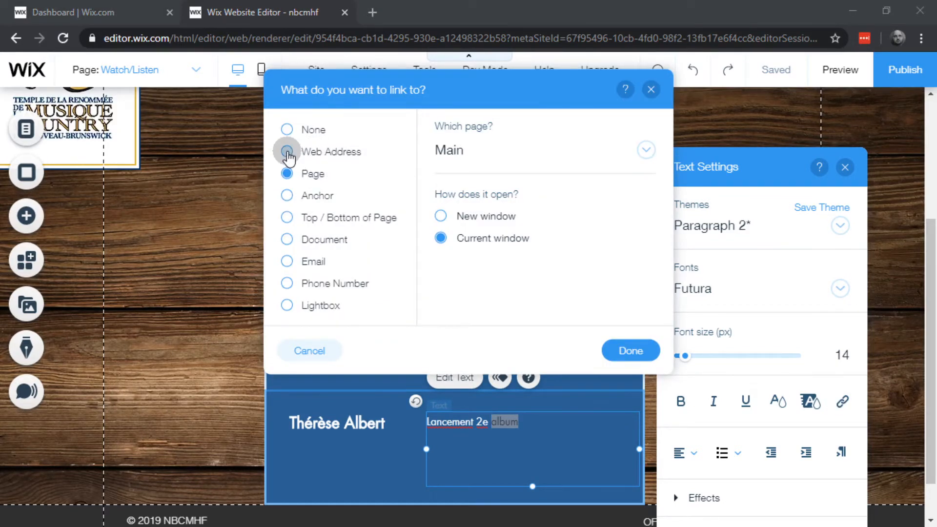
click(287, 152)
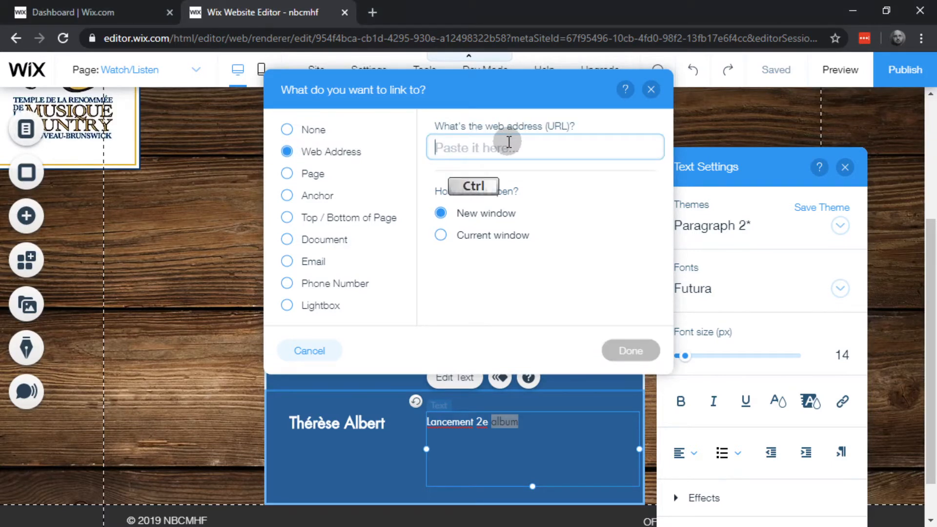
text(https://www.youtube.com/watch?v=RCmHPTEA7QE)
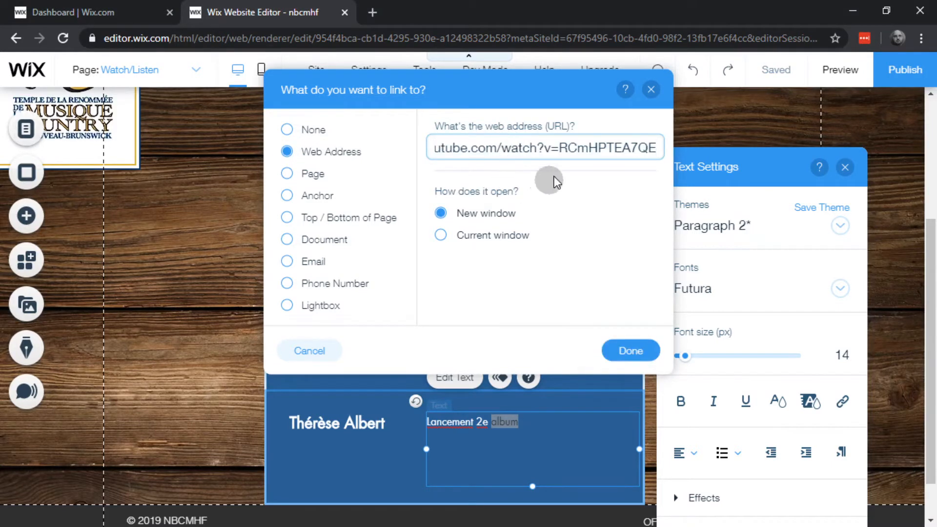
click(626, 354)
click(502, 425)
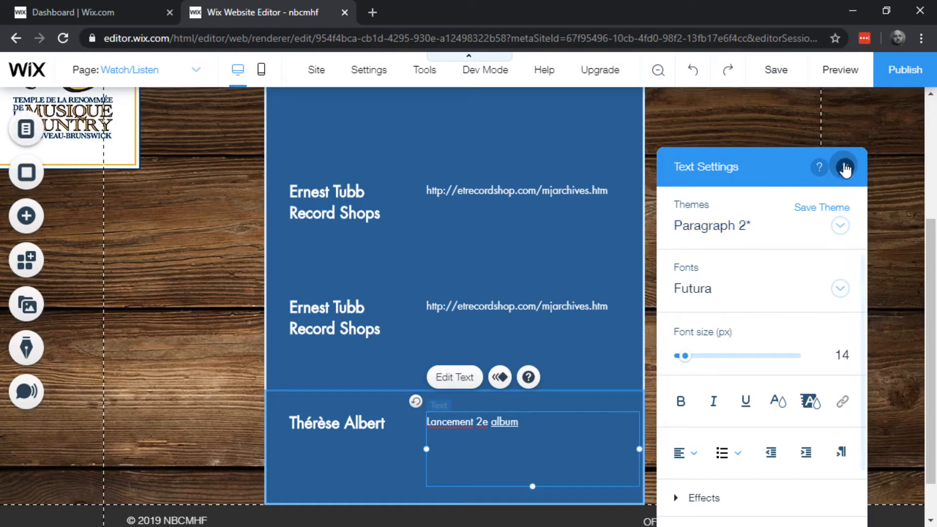
Save the site, close Text Settings, and dismiss the changes-saved confirmation
click(783, 74)
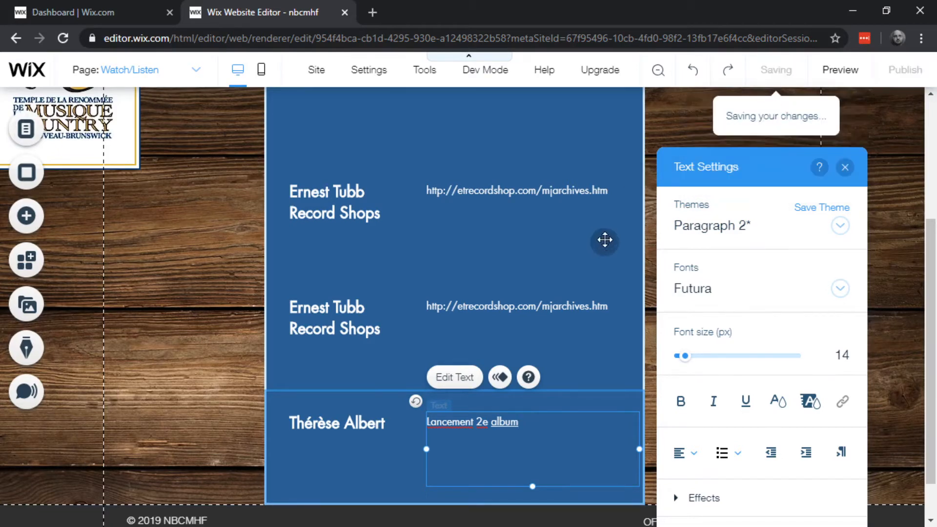
click(844, 169)
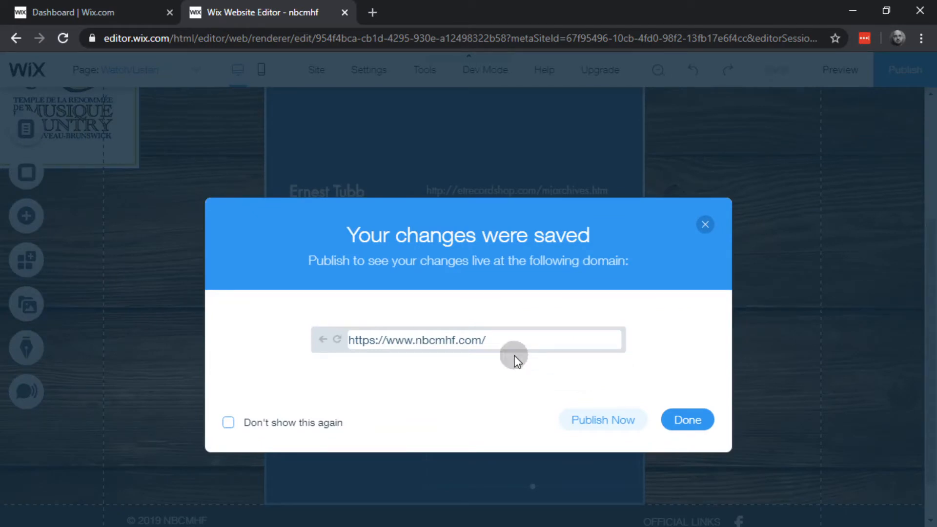
click(685, 416)
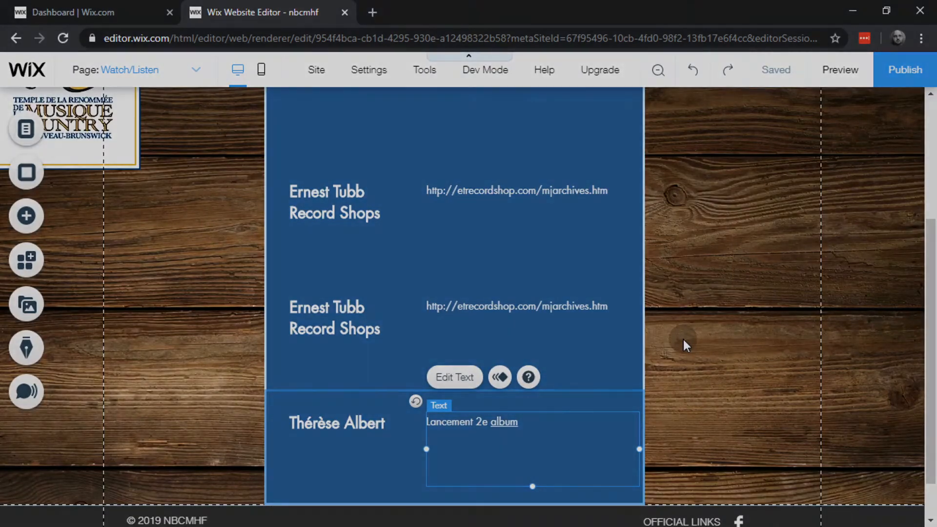
scroll(683, 340, up, 1)
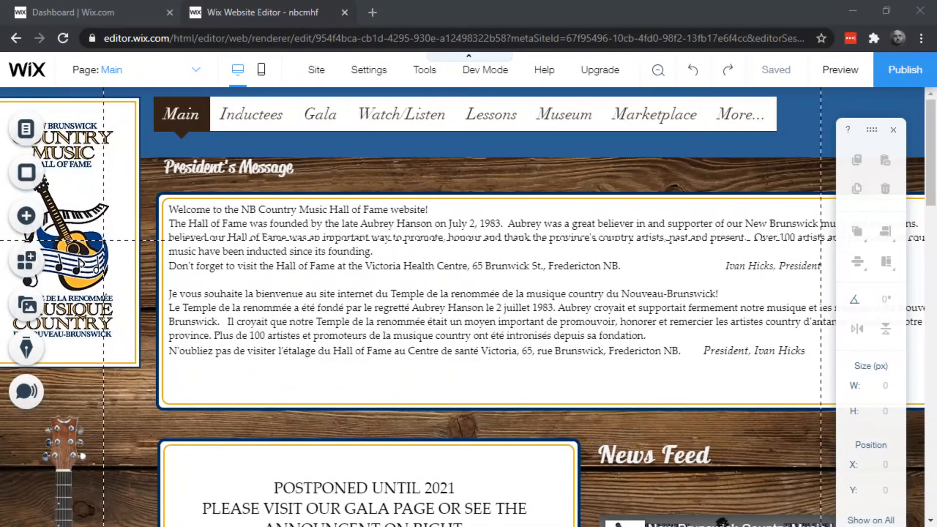
Go to the Museum page and select its repeater of instrument items
click(194, 69)
drag(206, 184, 209, 397)
click(125, 444)
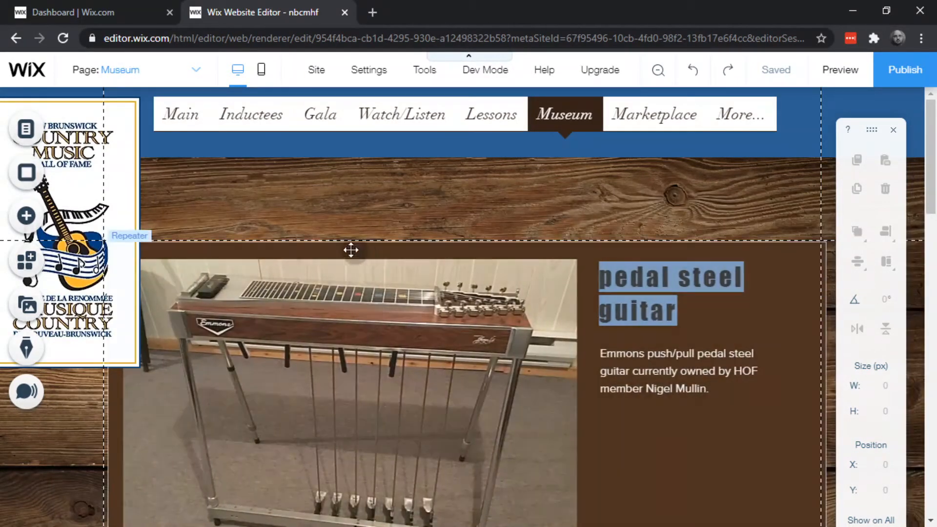
click(316, 253)
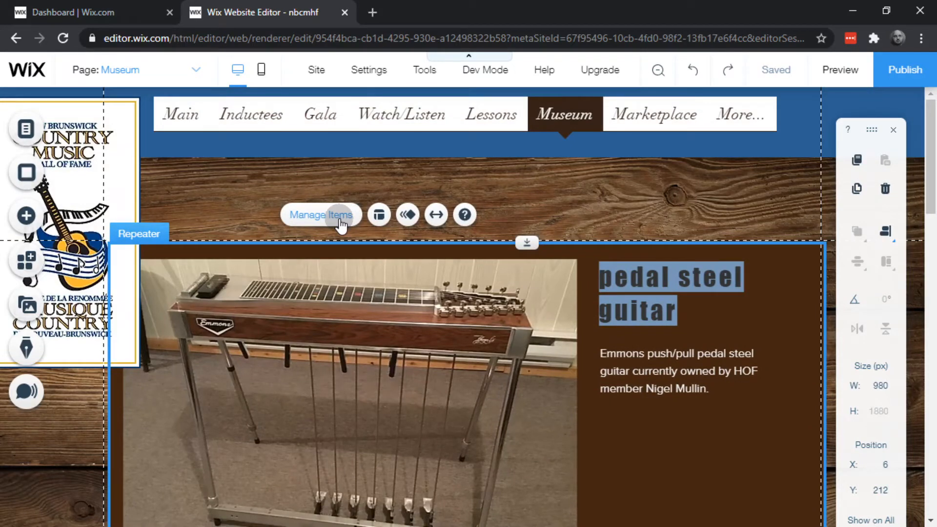
click(340, 217)
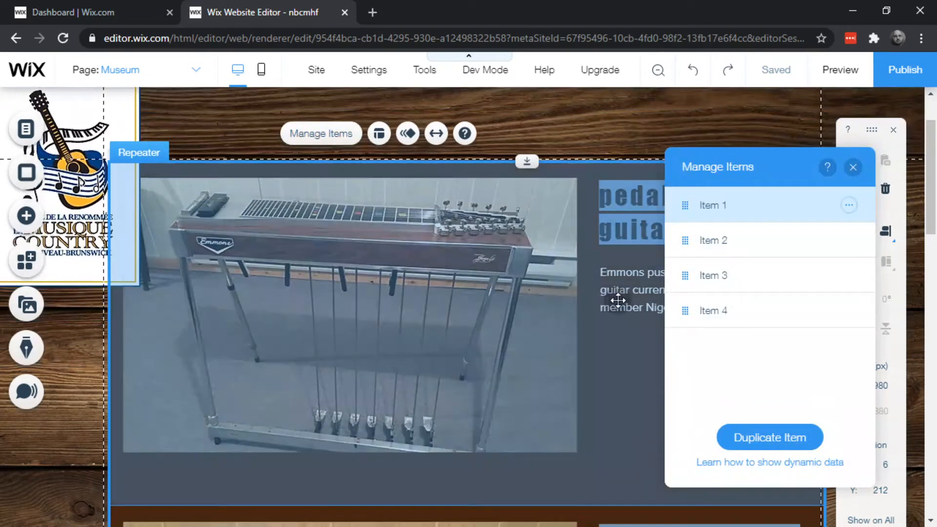
click(732, 312)
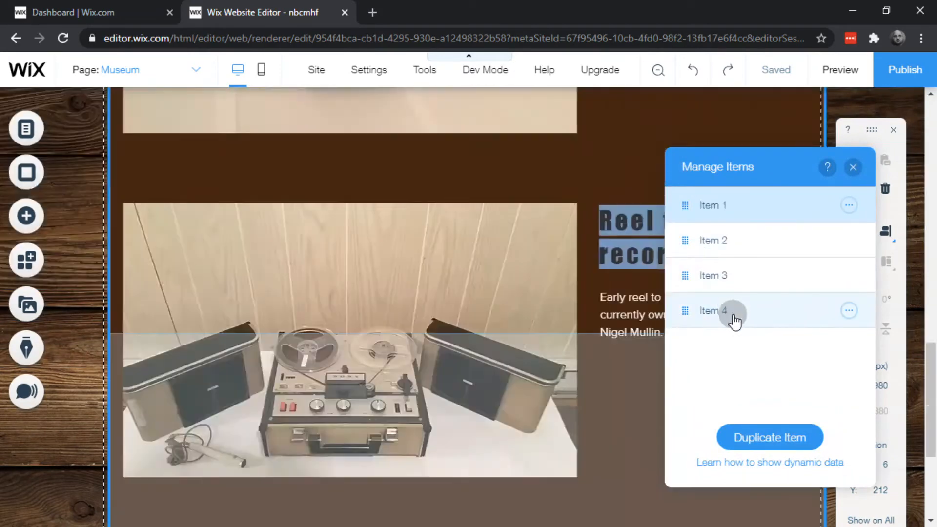
click(759, 436)
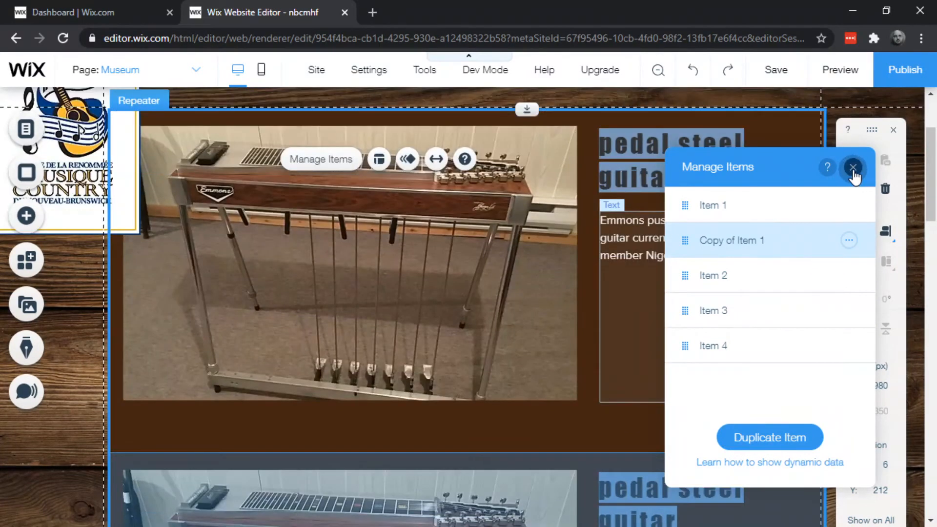
click(852, 169)
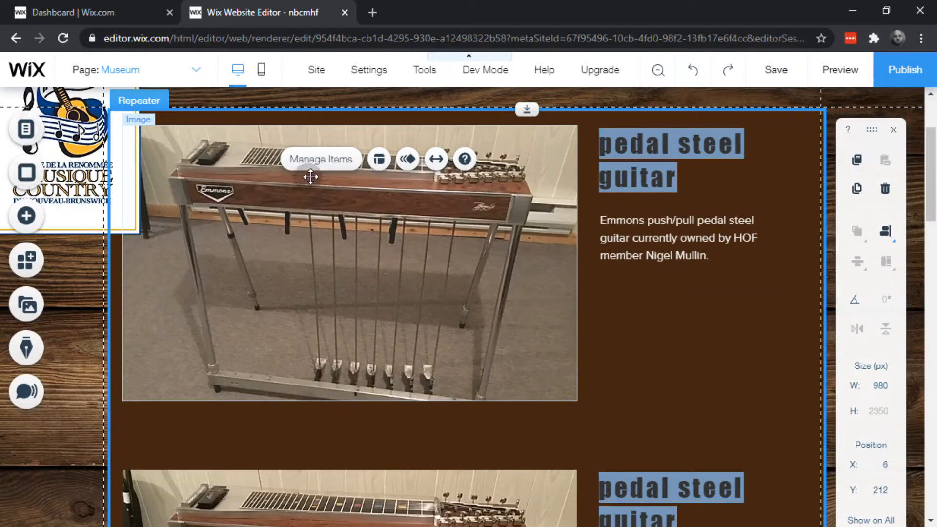
click(323, 164)
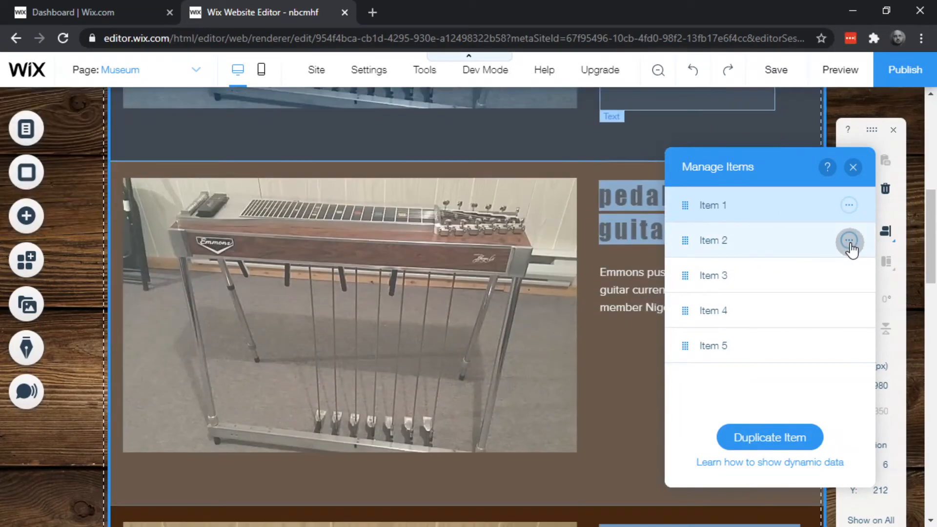
click(849, 241)
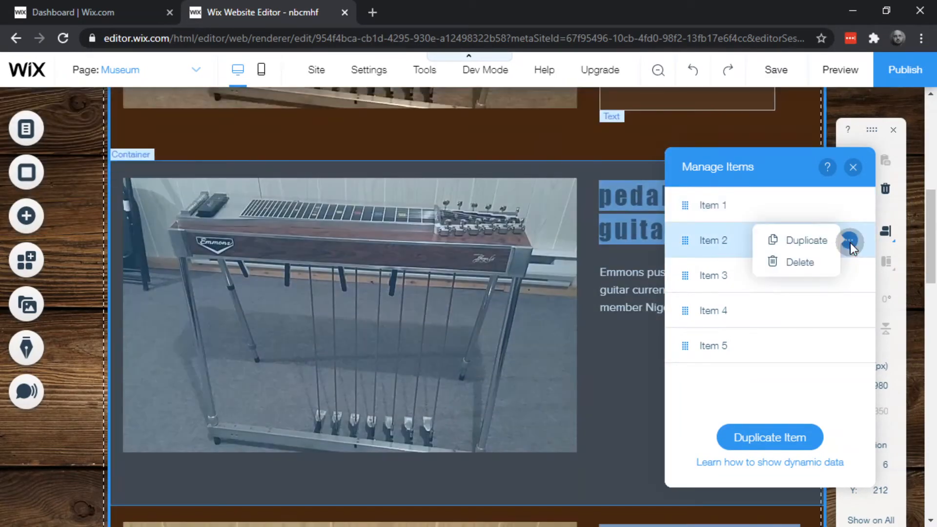
click(810, 263)
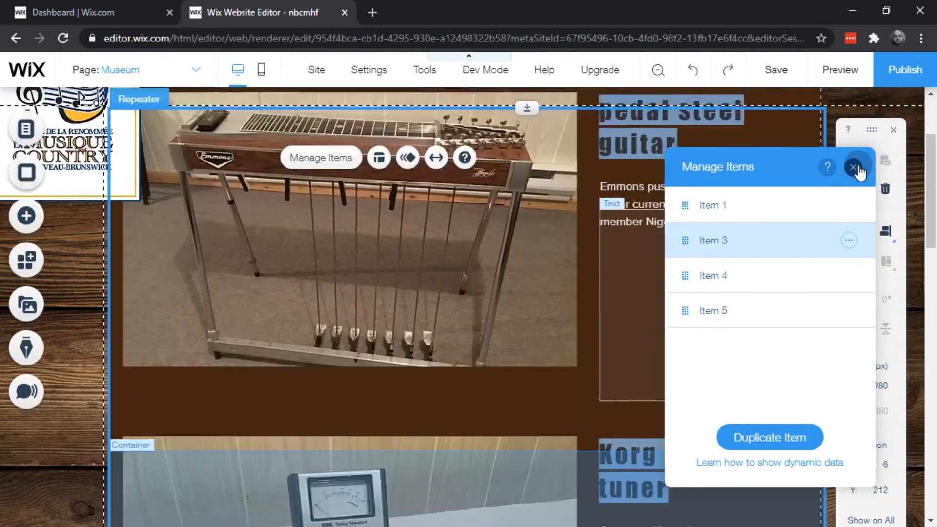
click(854, 168)
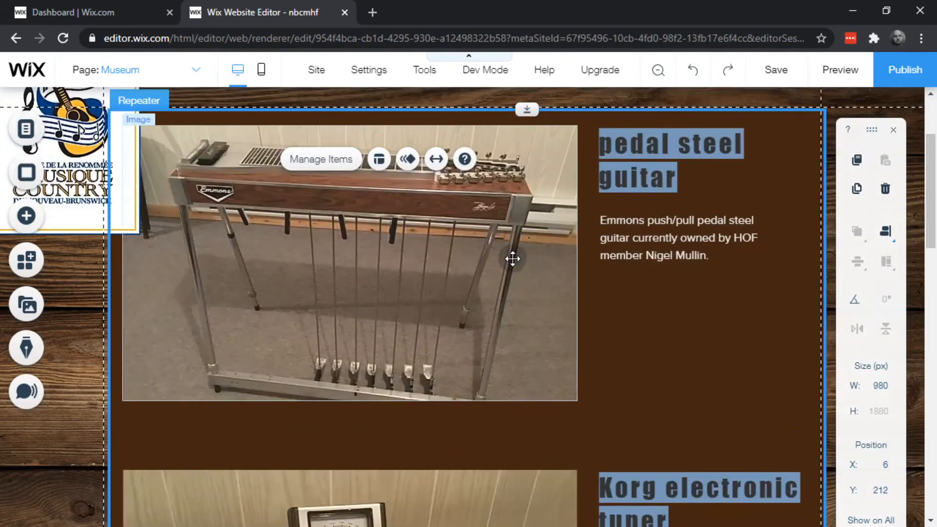
Scroll down to the Technology repeater item and select its placeholder tablet photo
scroll(513, 258, down, 14)
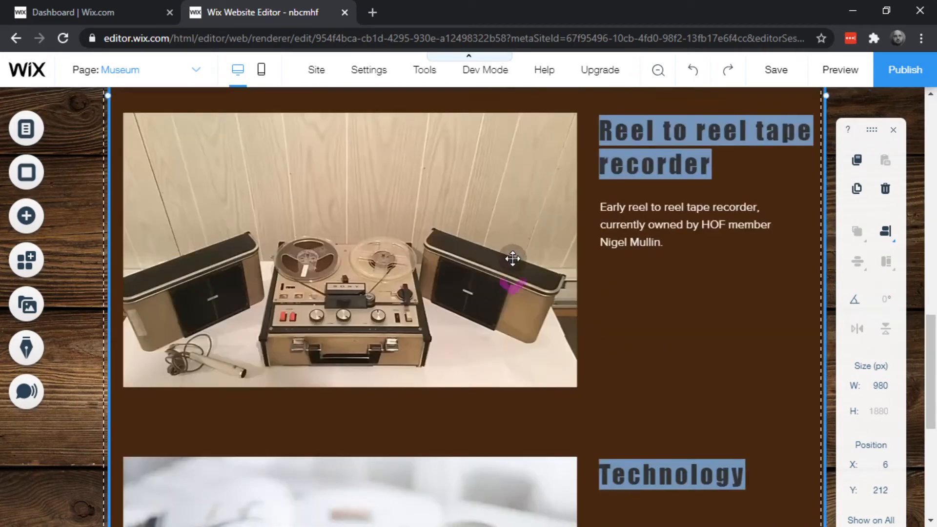
scroll(512, 259, down, 5)
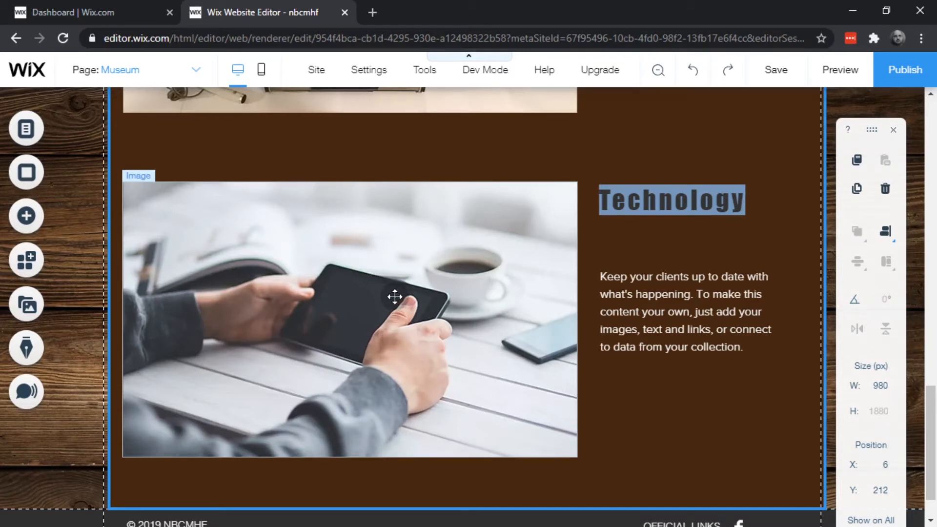
click(394, 296)
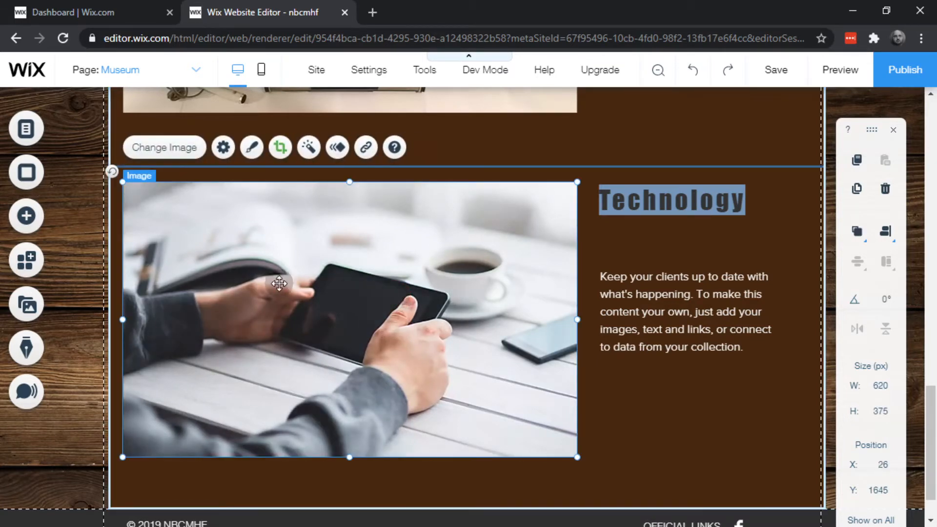
Swap the tablet photo for IMG_0687.JPG, uploaded into the Virtual Museum media folder
click(176, 148)
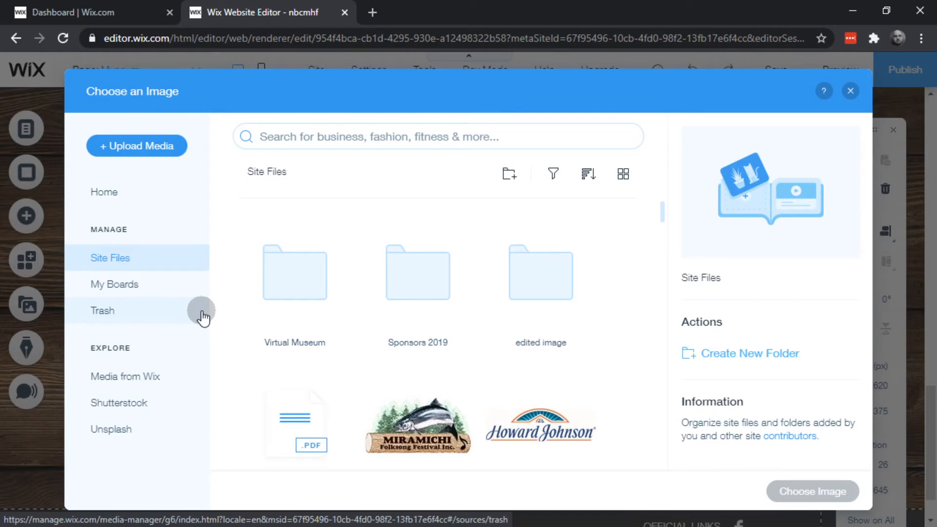
click(299, 297)
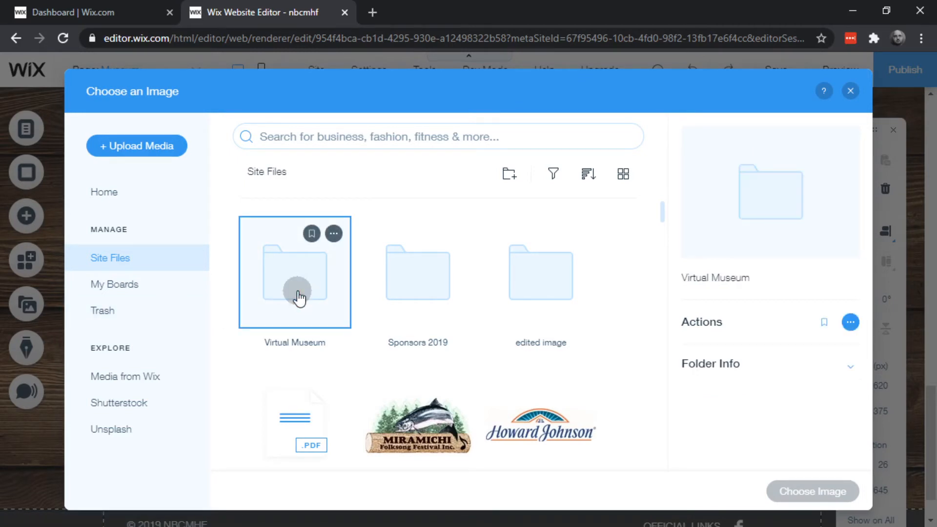
double_click(300, 297)
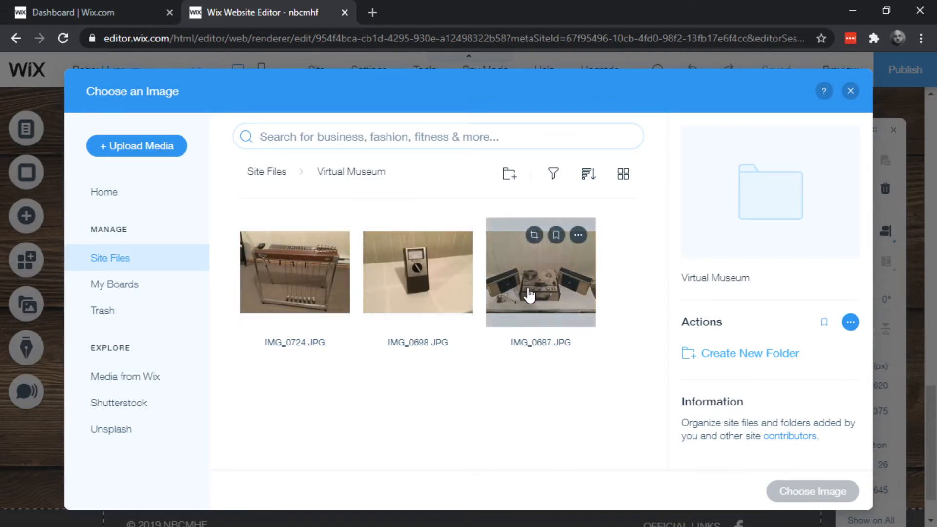
click(130, 148)
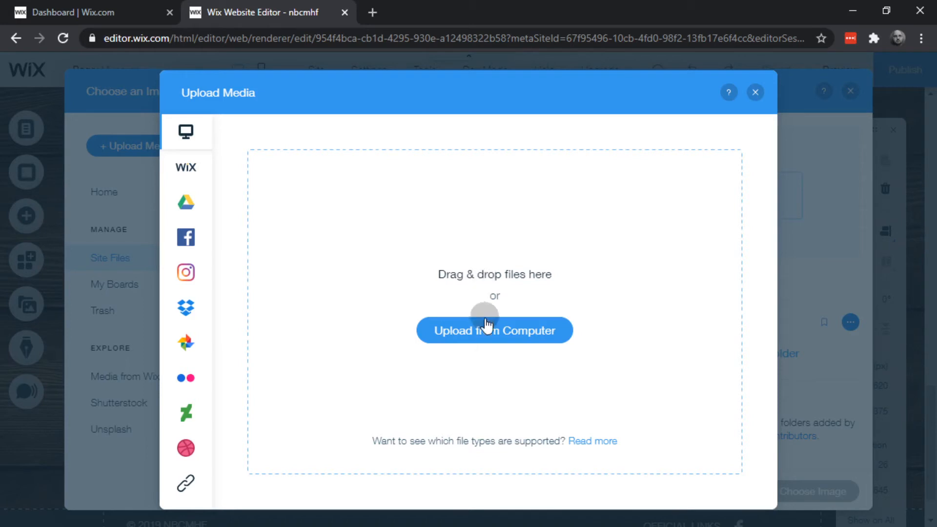
click(487, 331)
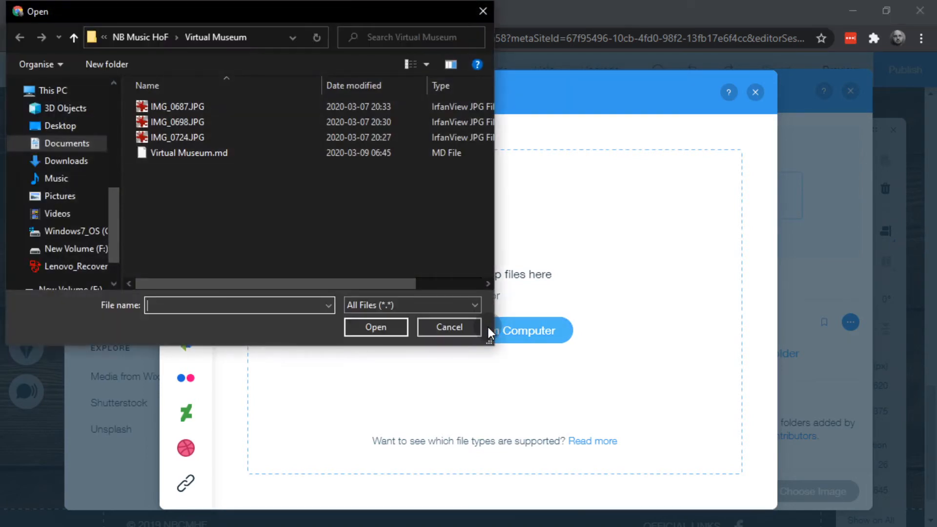
click(184, 107)
click(374, 328)
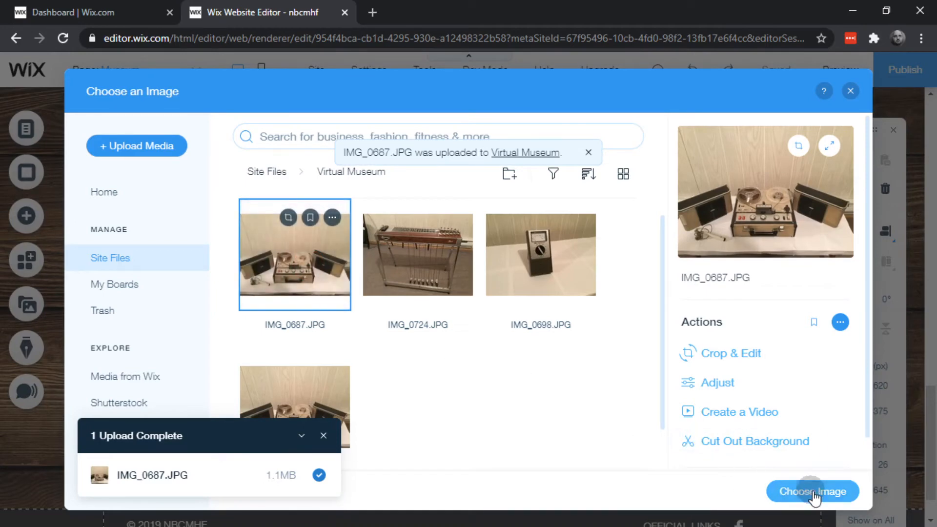
click(817, 491)
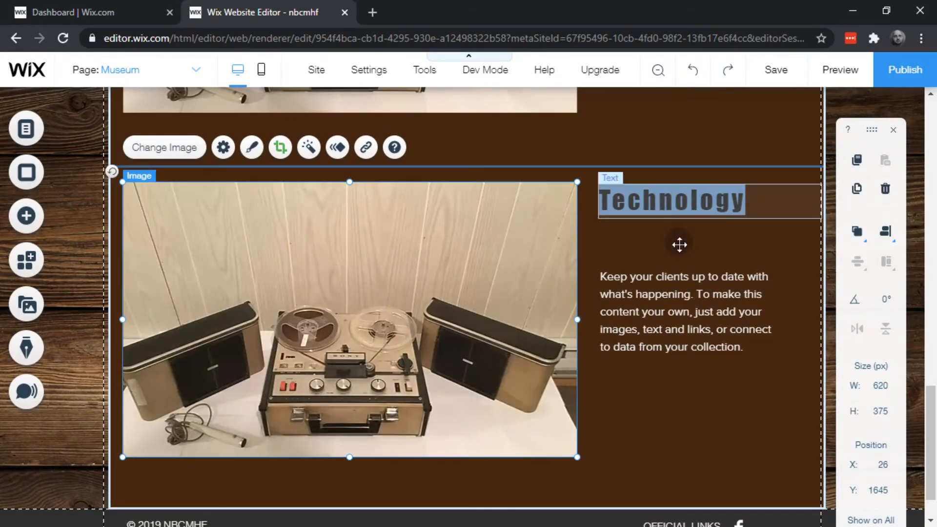
Retype the Technology heading as 'Reel to Reel Tape Recorer'
click(672, 201)
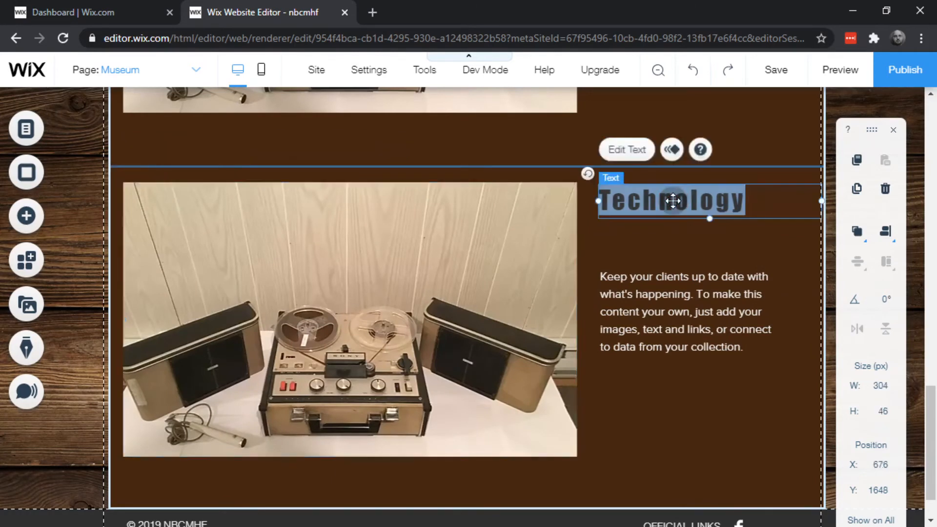
double_click(673, 201)
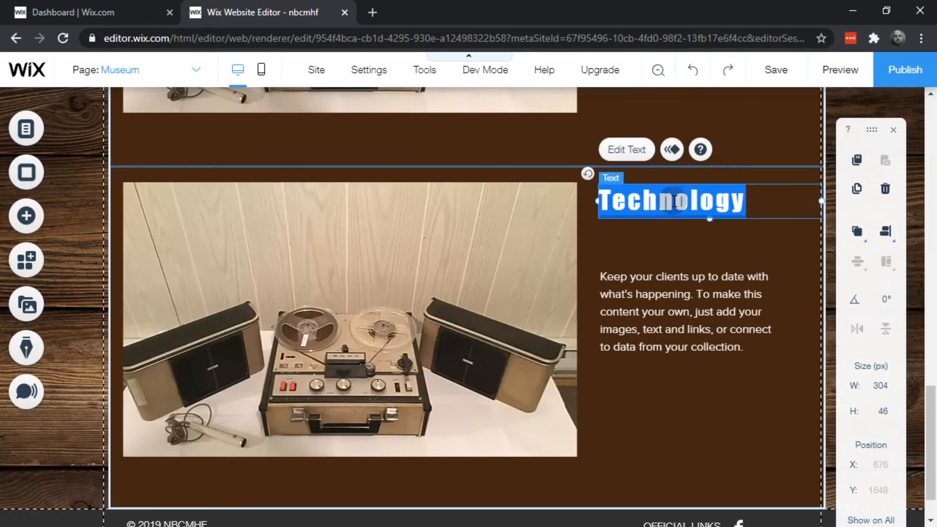
key(alt)
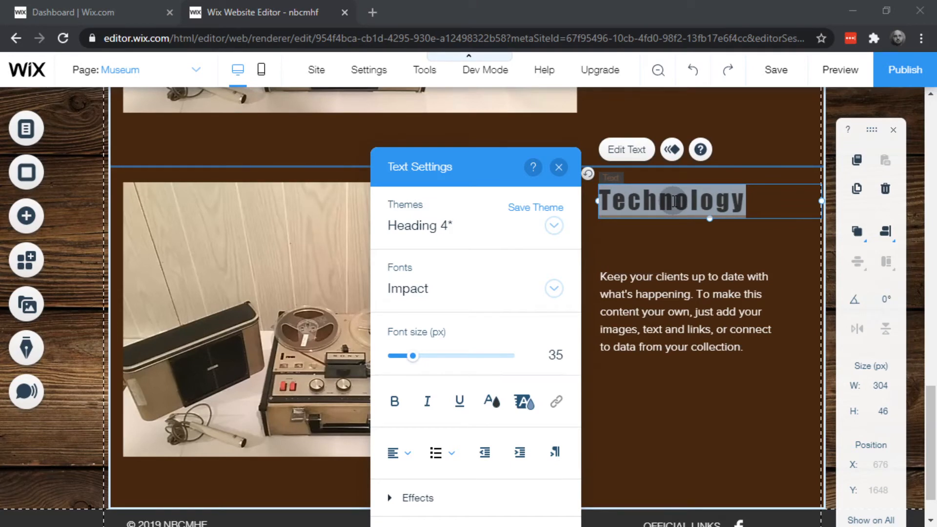
key(alt)
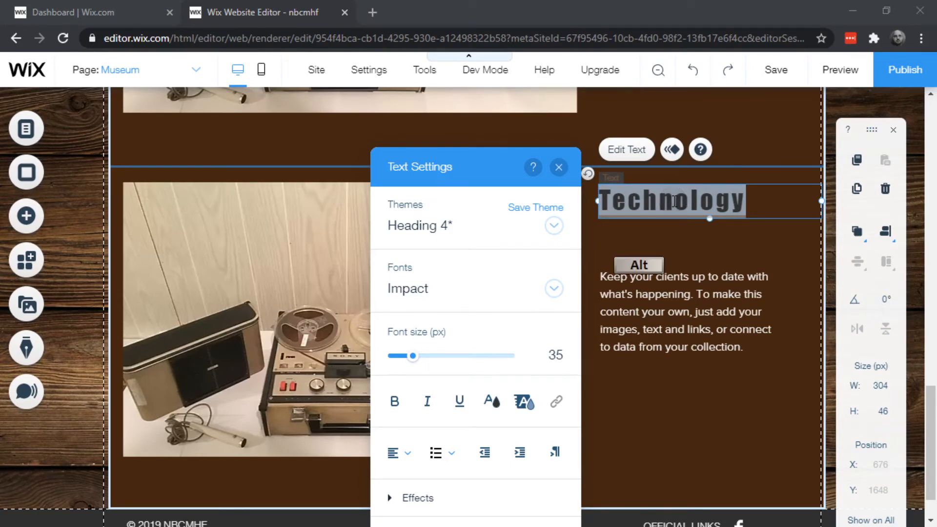
text(Reel)
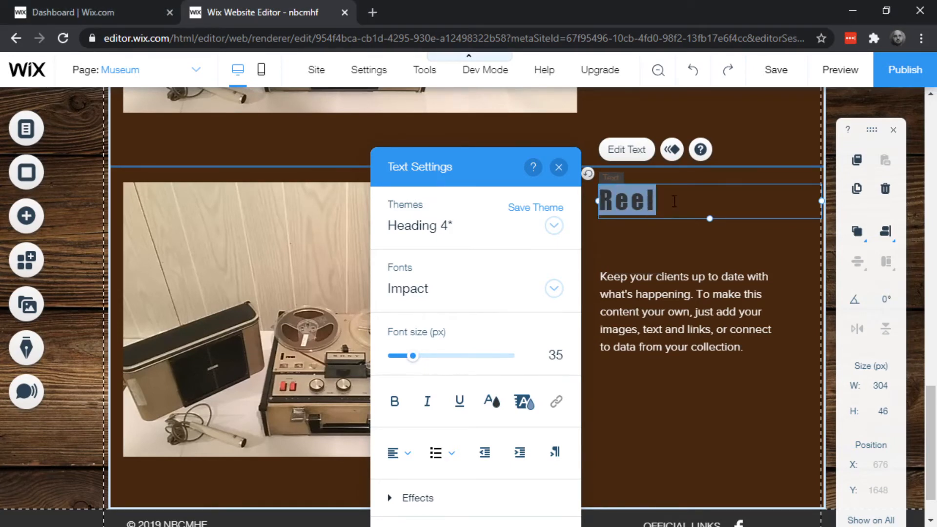
text( to Reel Tape Recored)
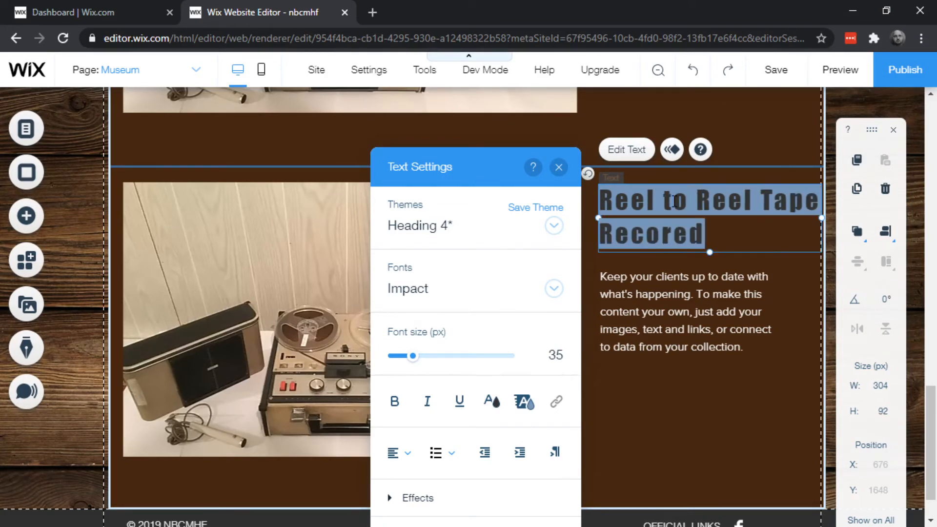
key(BackSpace)
text(r)
click(665, 290)
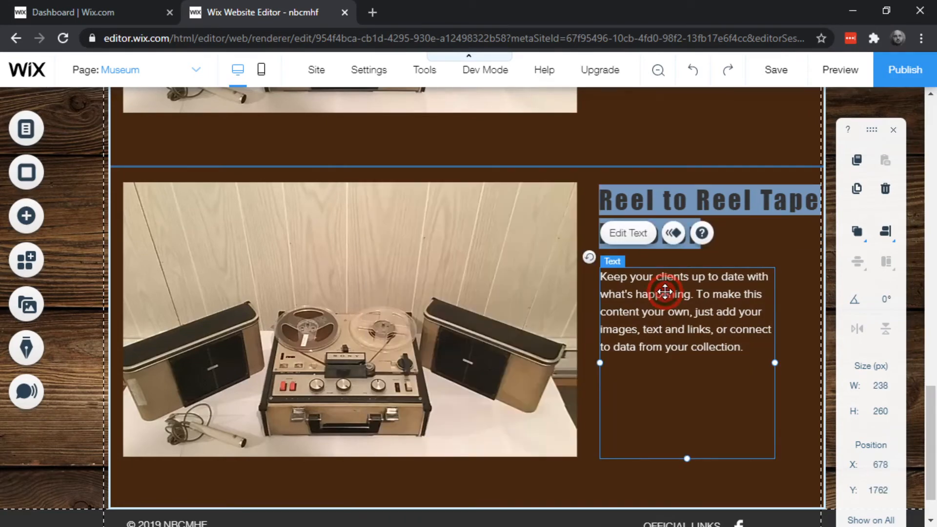
Replace the placeholder paragraph with 'Early reel to reel tap recorder, currently owned by HOF member' plus the owner's name
double_click(665, 291)
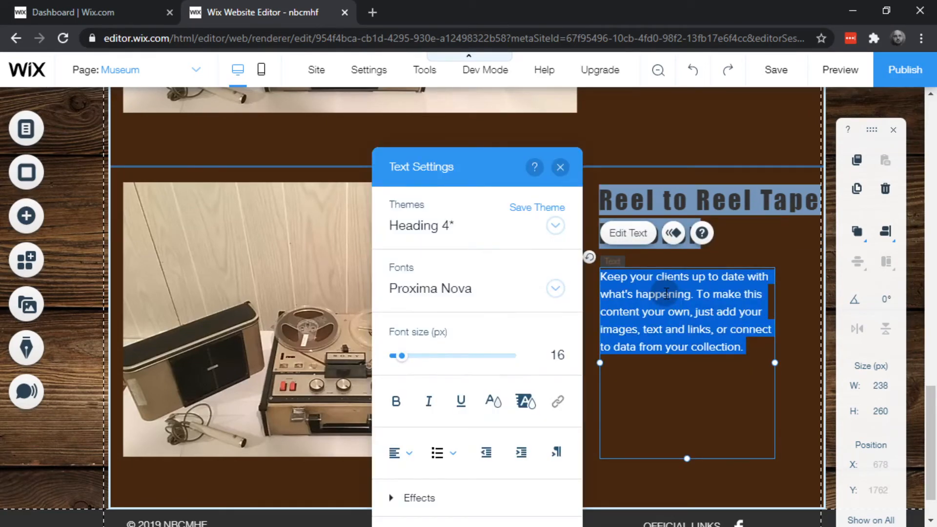
key(shift)
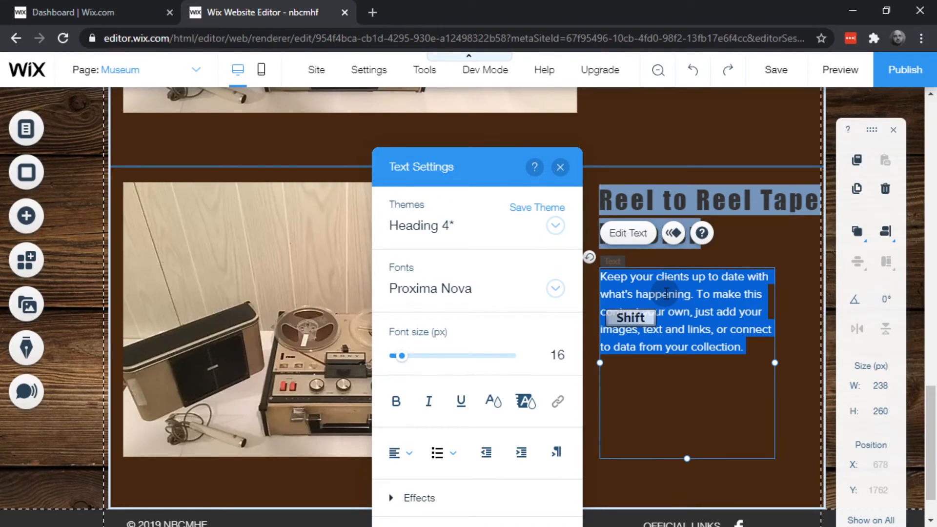
text(Early reel to)
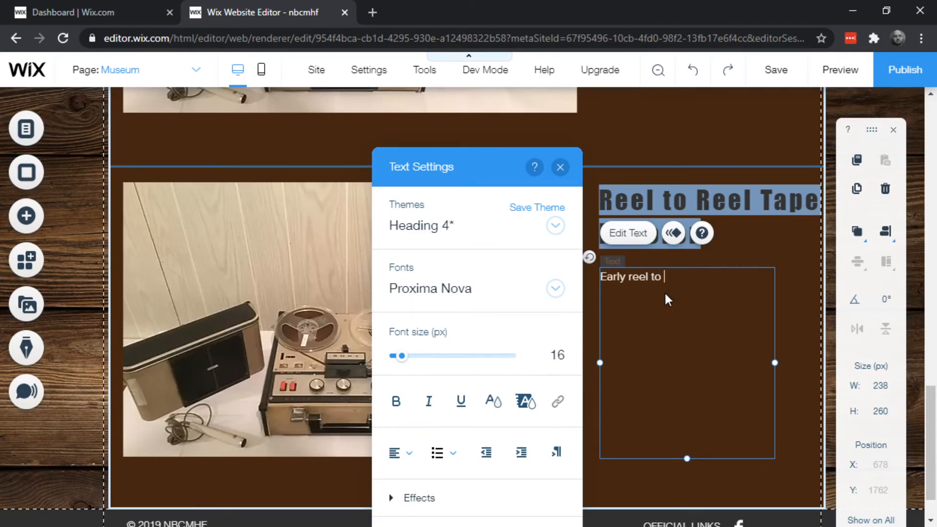
text( reel tap recore)
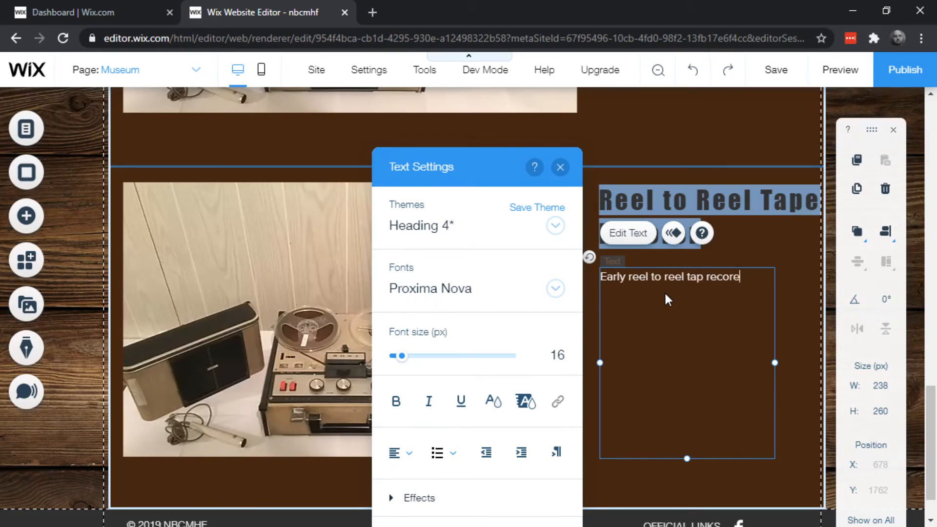
text(der)
key(BackSpace)
key(BackSpace)
key(BackSpace)
key(BackSpace)
key(BackSpace)
text(, currently owned by HOF)
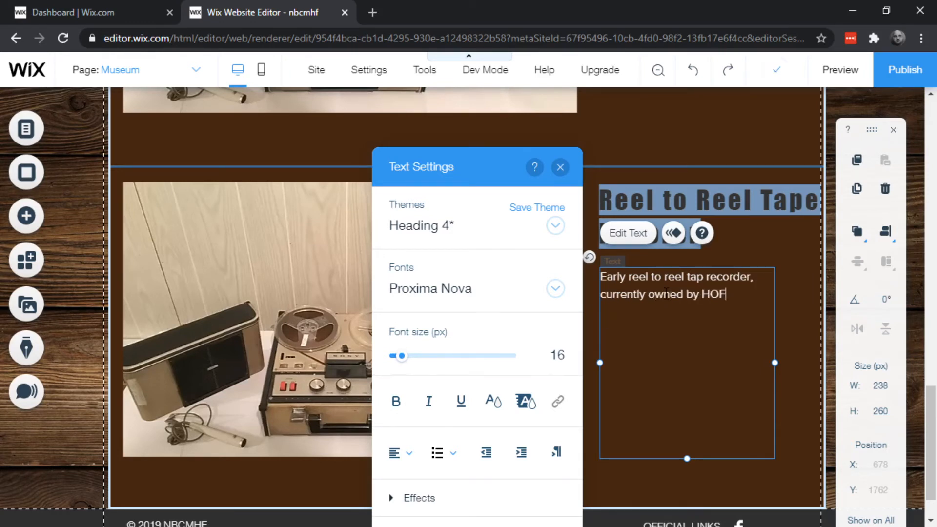
text( member)
key(Return)
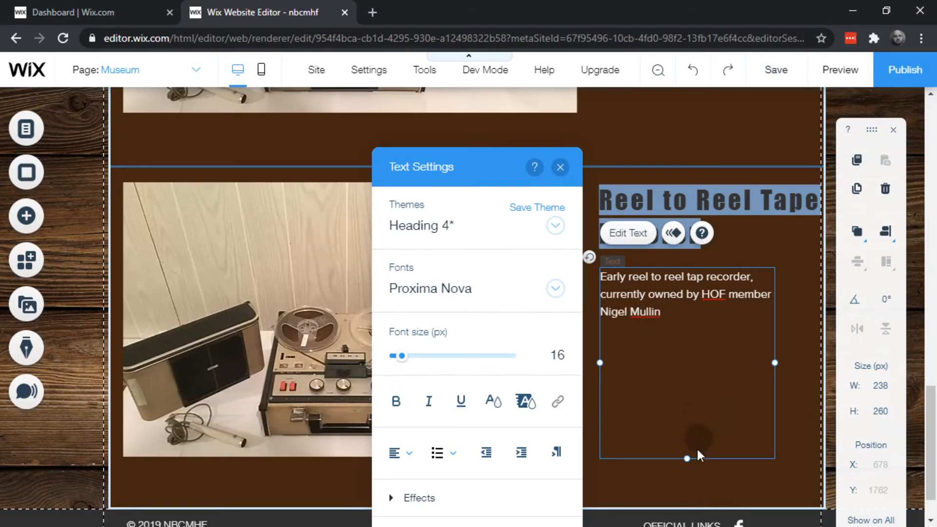
click(685, 477)
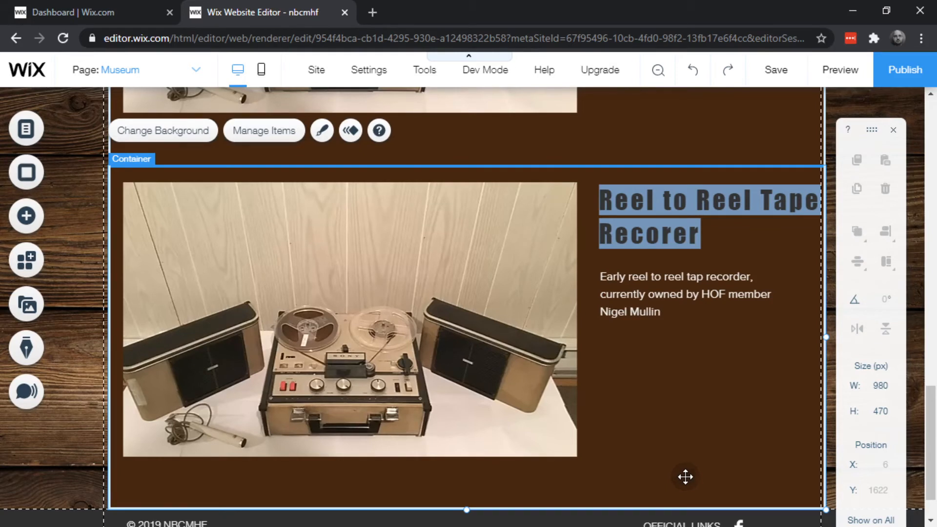
Save the site and go to Site History from the autosave panel
click(777, 72)
click(721, 176)
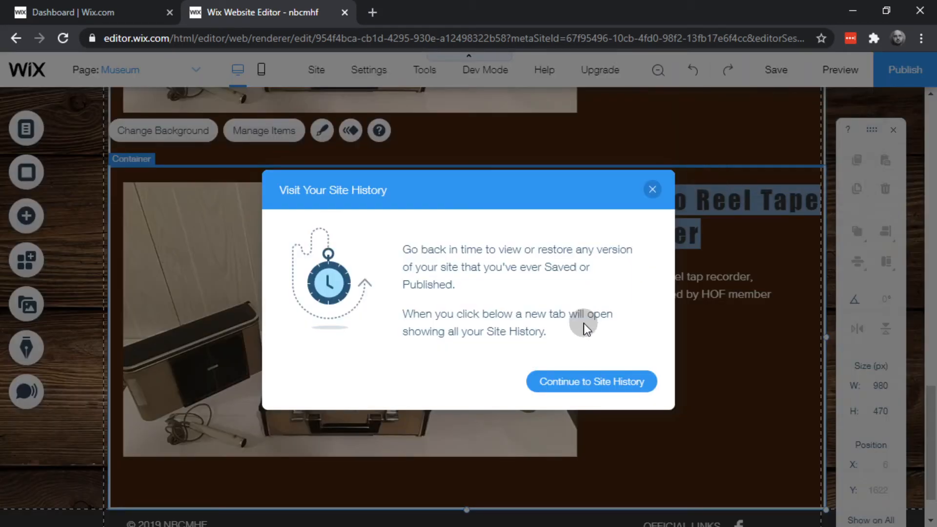
click(581, 382)
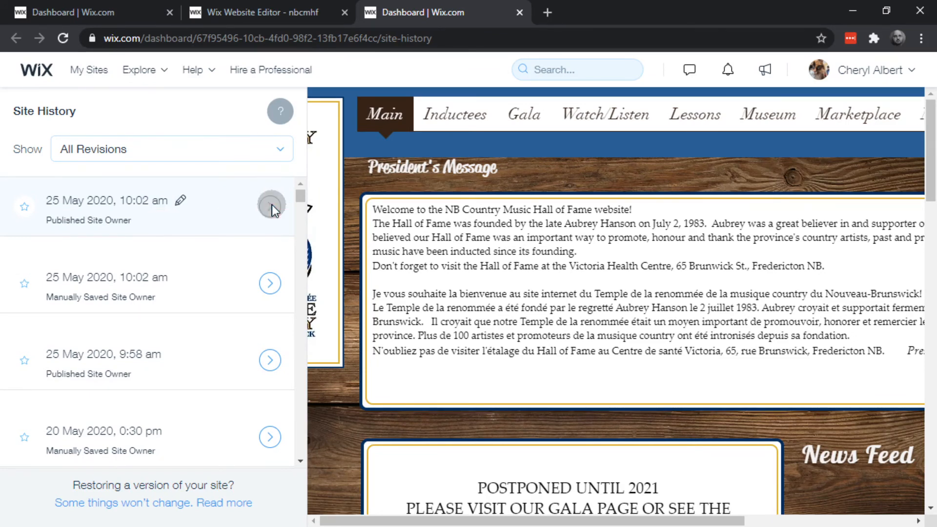
Restore the manually saved 25 May 2020, 10:02 am revision and reopen the site for editing
click(268, 284)
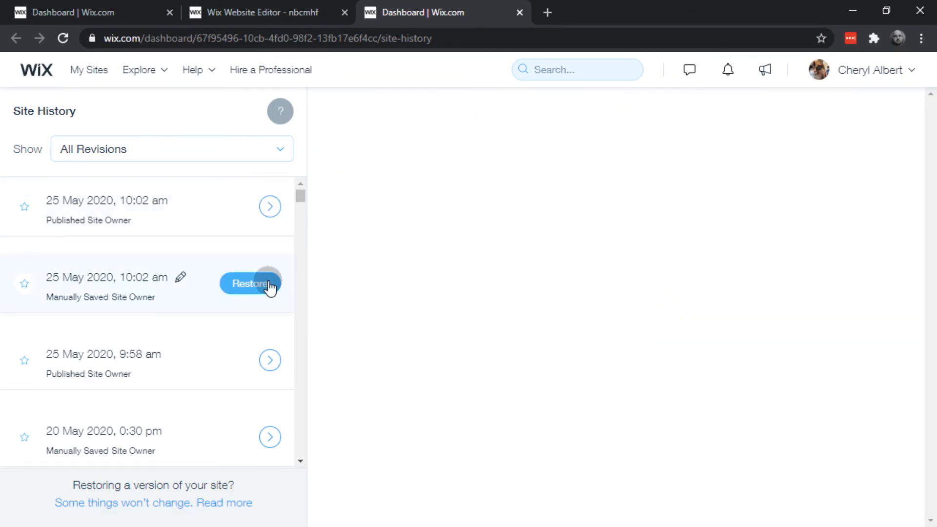
click(254, 285)
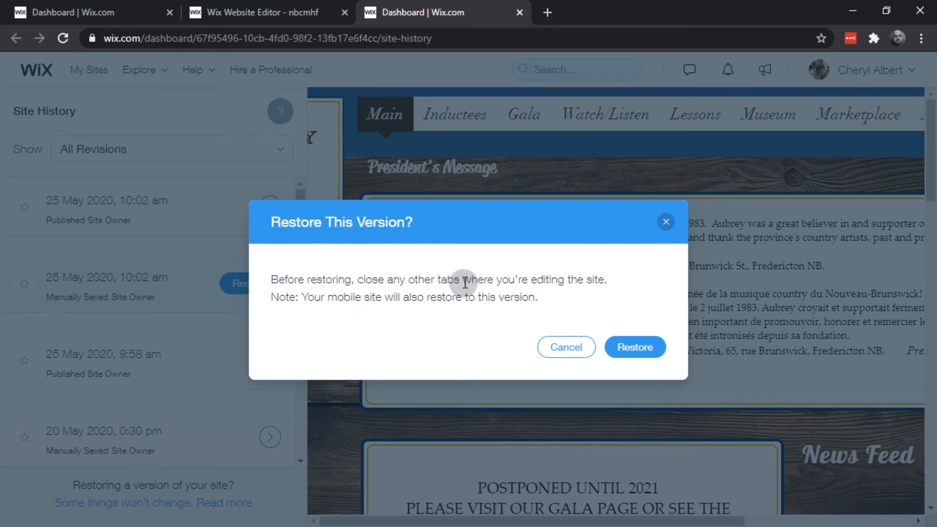
click(271, 10)
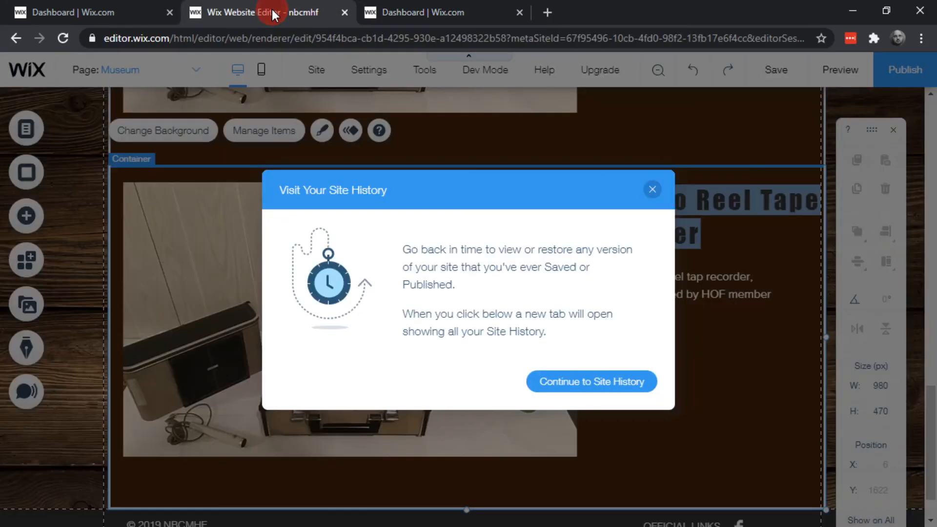
click(344, 12)
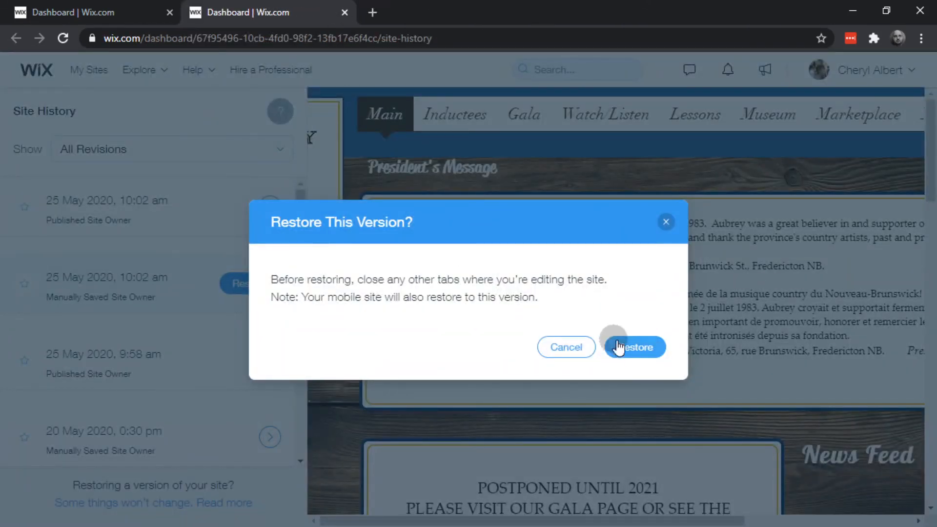
click(634, 349)
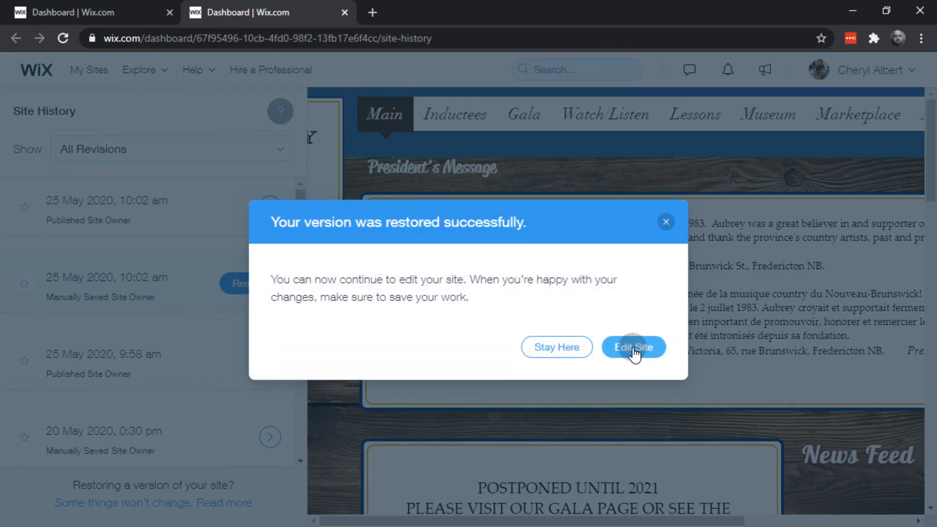
click(633, 352)
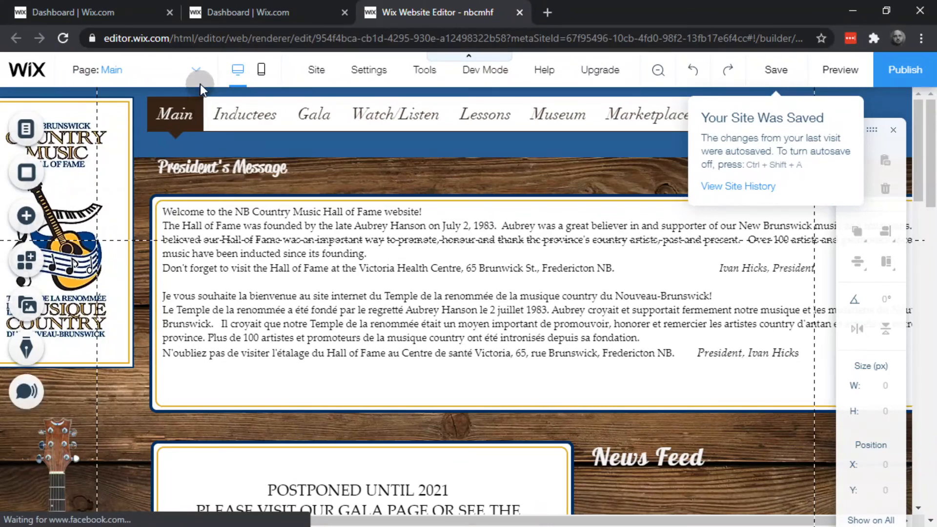
Switch to the Museum page and scroll through the instrument repeater to the Technology item
click(197, 71)
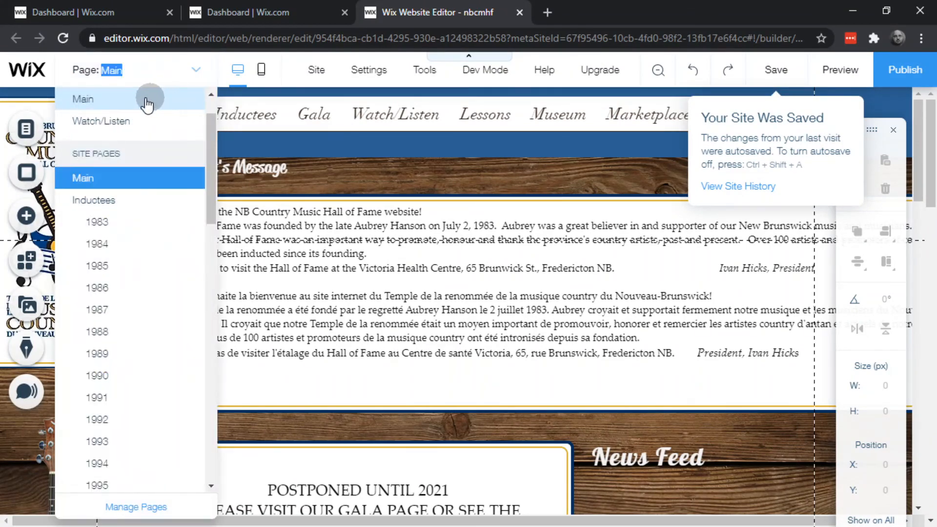
click(127, 101)
drag(213, 205, 207, 437)
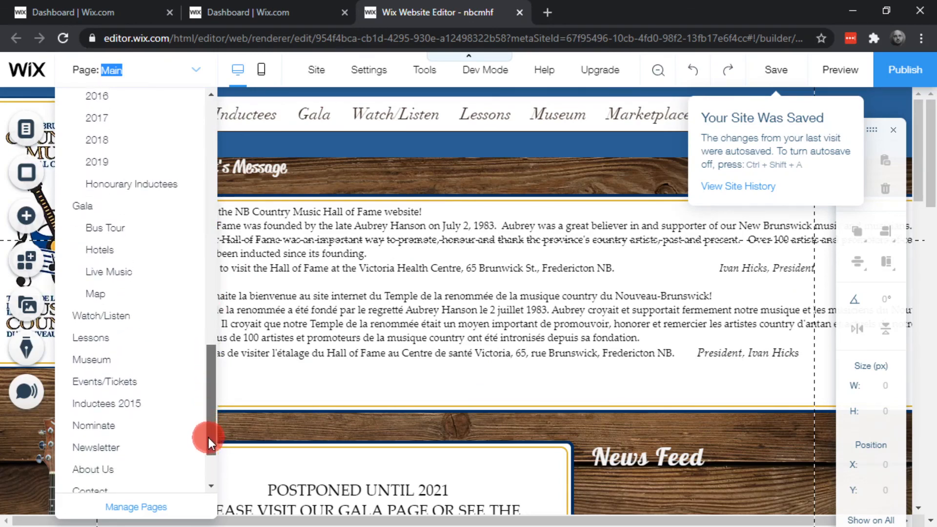
click(114, 361)
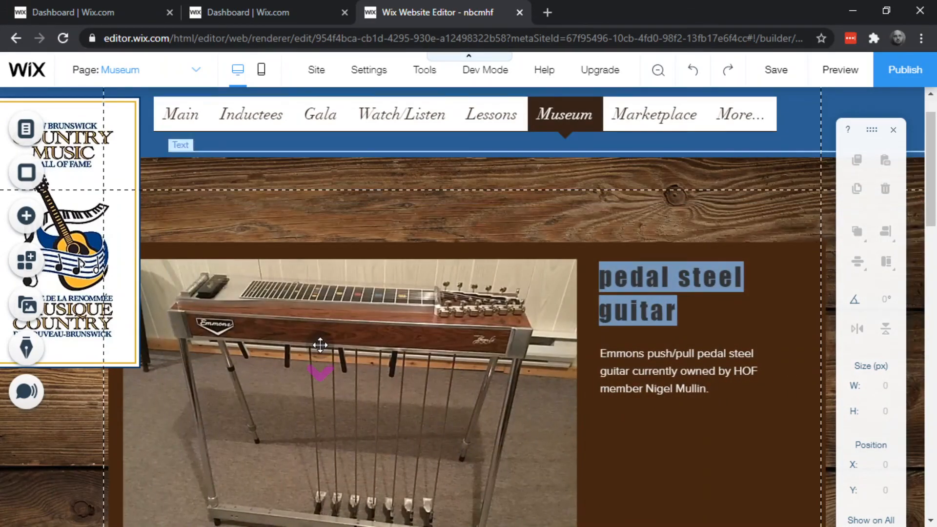
scroll(320, 345, down, 2)
click(345, 444)
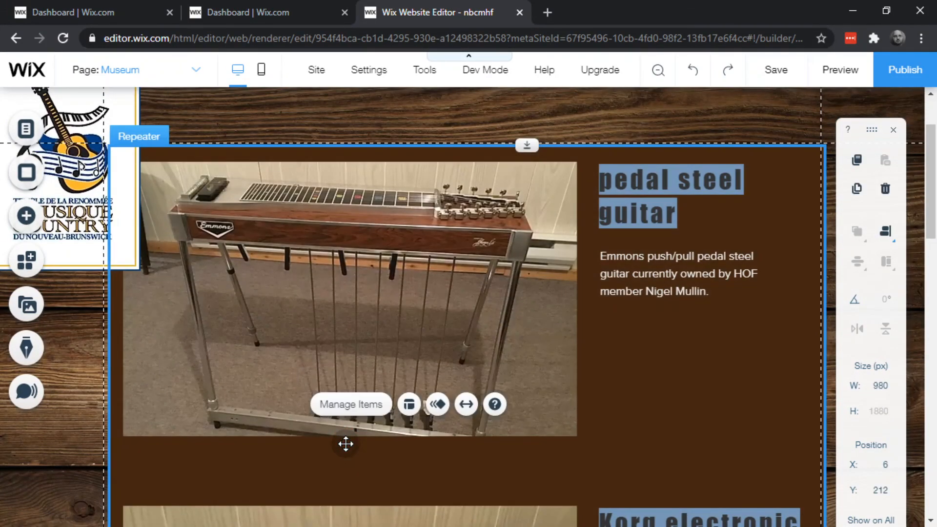
scroll(345, 443, down, 6)
scroll(345, 443, down, 16)
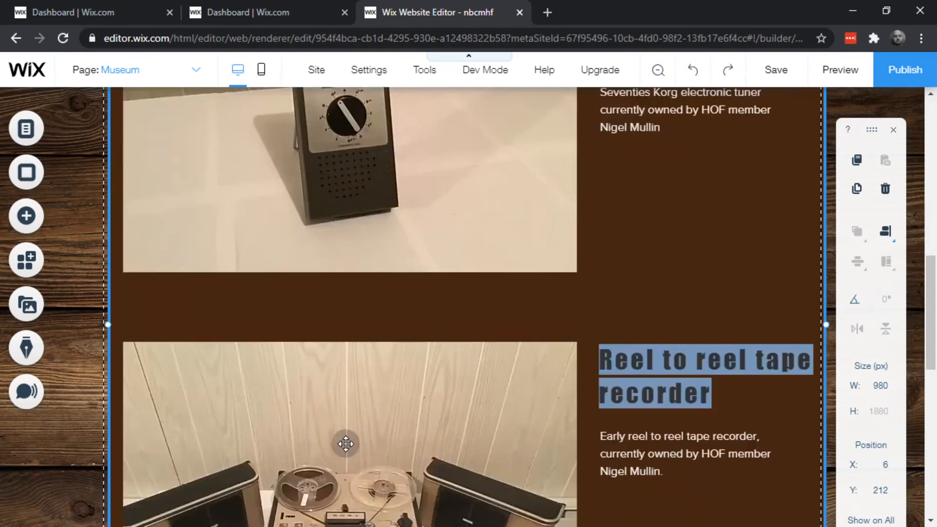
scroll(345, 444, down, 3)
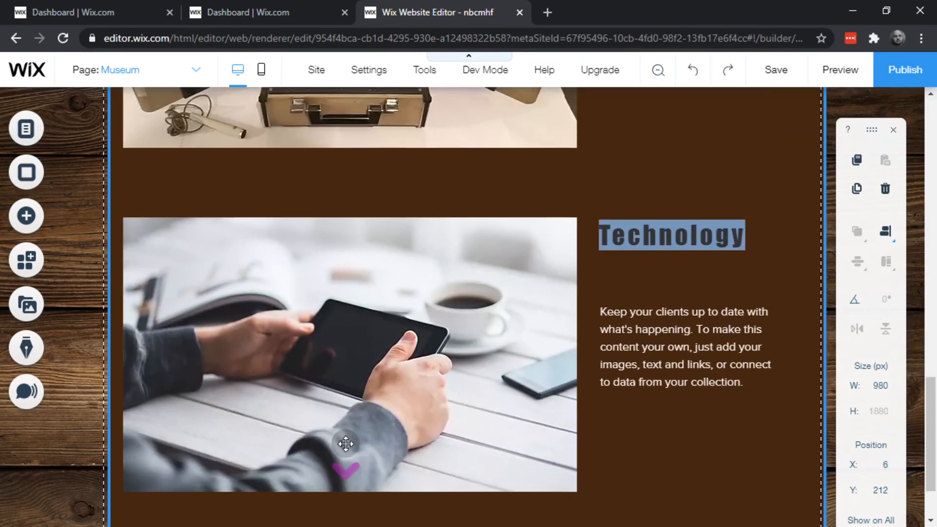